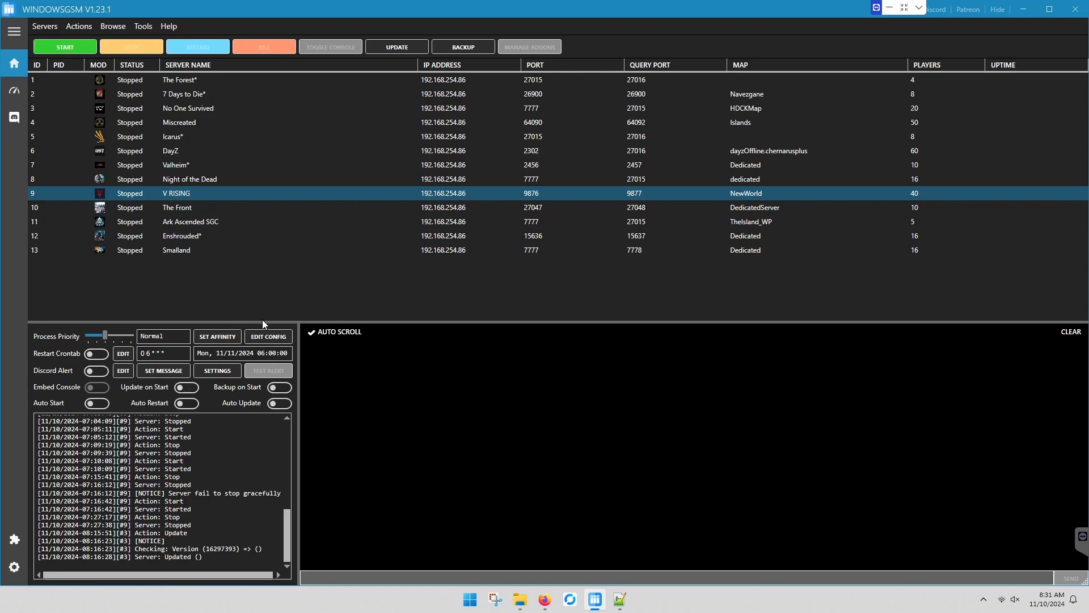
Step: Open the V RISING server's configuration for editing, review it, and save it
{"action": "left_click", "coordinate": [264, 337]}
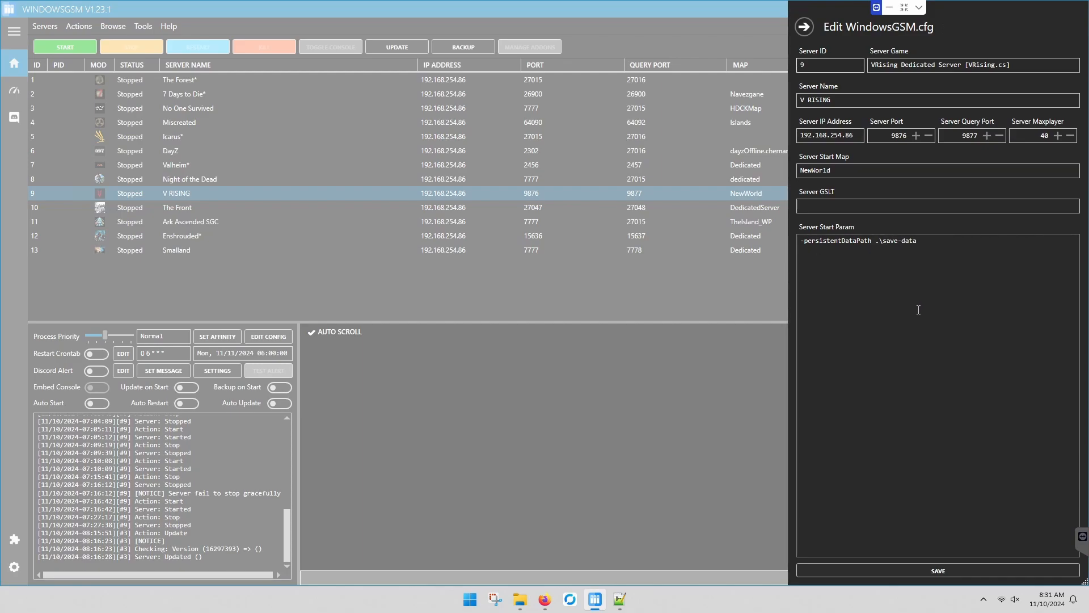
{"action": "left_click", "coordinate": [921, 573]}
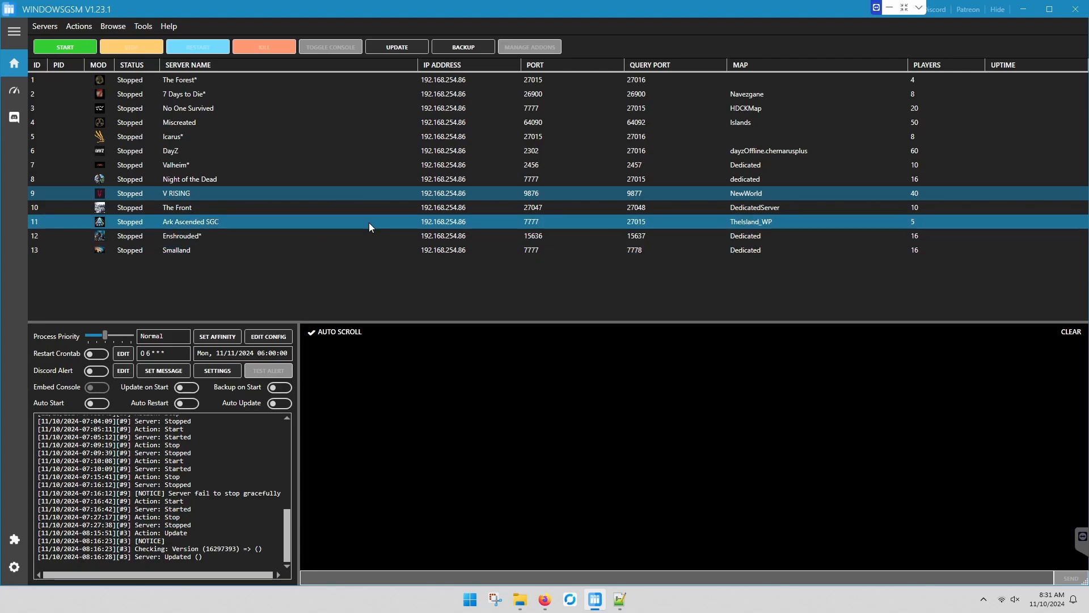
Step: Browse the V RISING server files and open the Settings folder inside save-data
{"action": "left_click", "coordinate": [113, 27]}
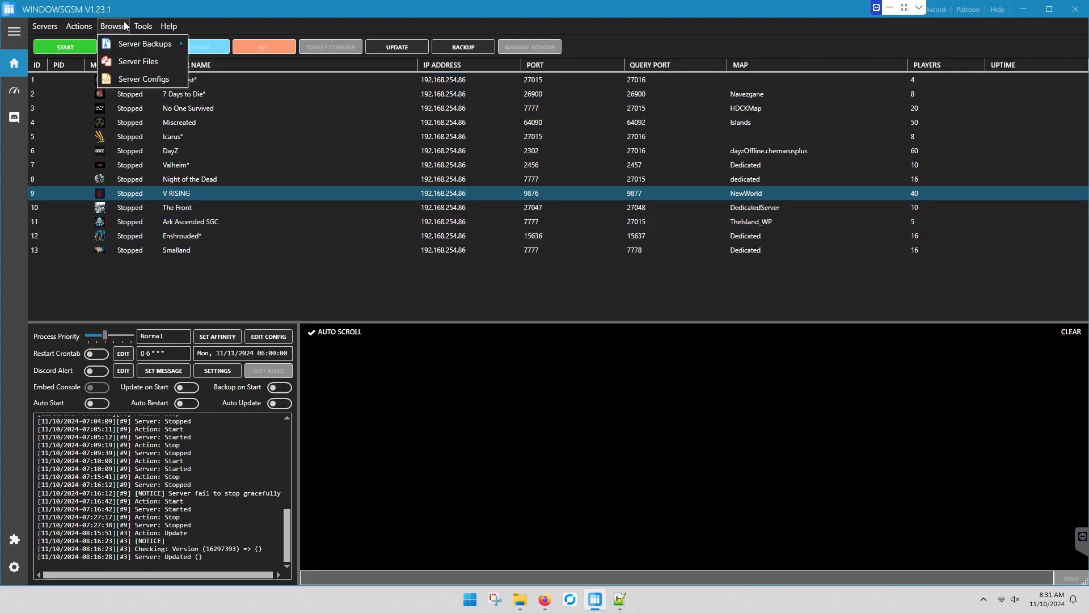
{"action": "left_click", "coordinate": [139, 64]}
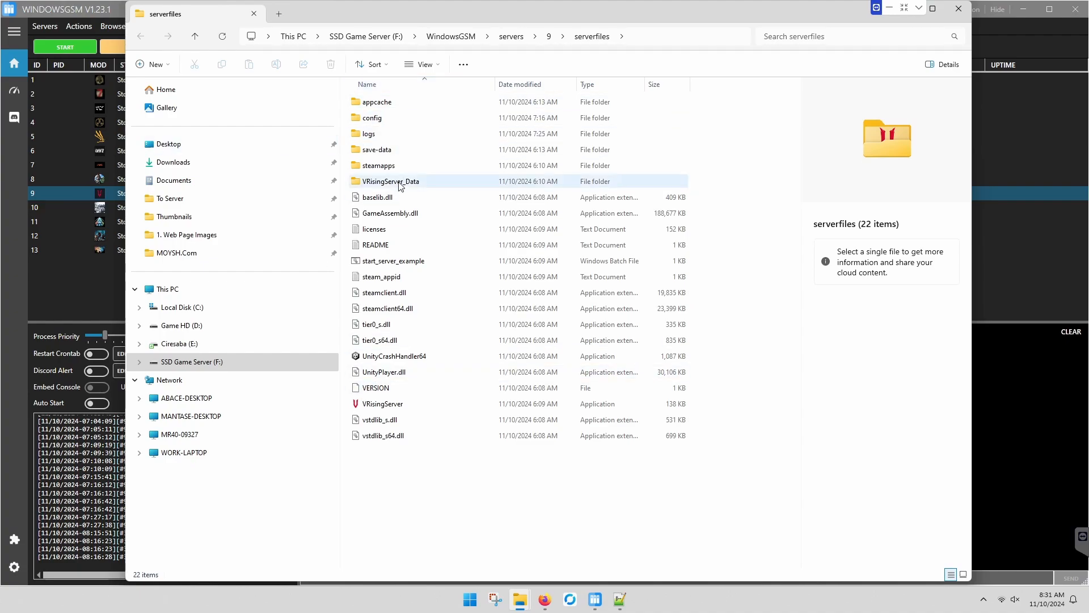
{"action": "double_click", "coordinate": [398, 151]}
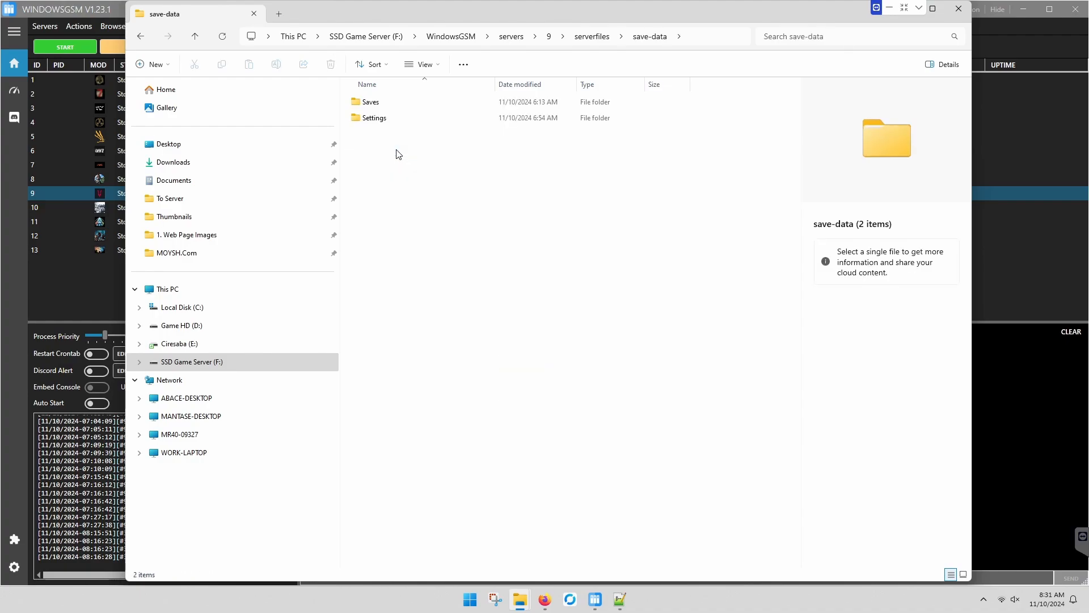
{"action": "double_click", "coordinate": [401, 119]}
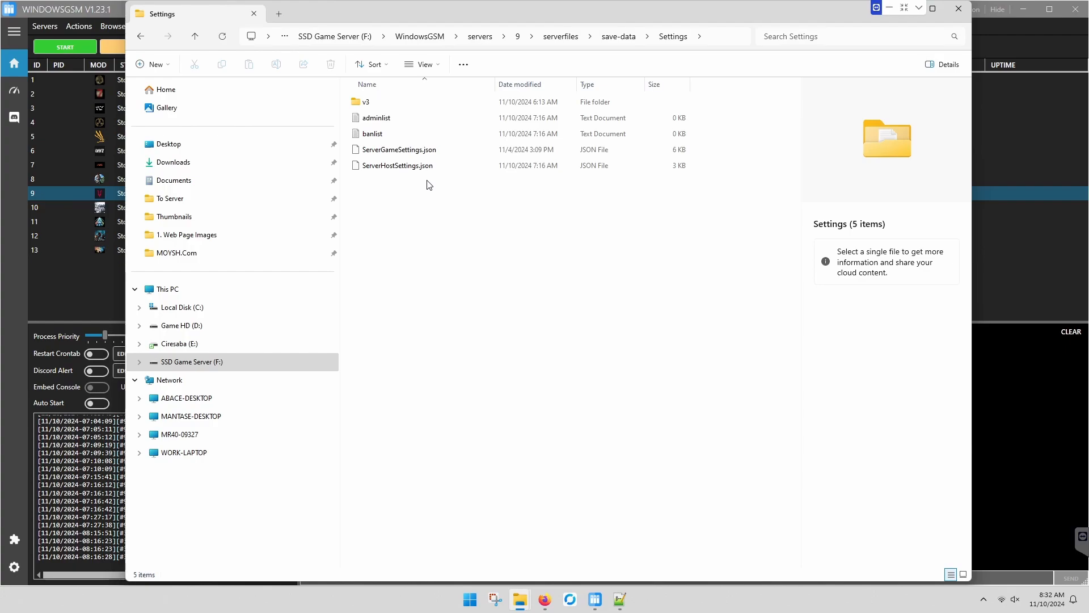
Step: Create a new text document in the Settings folder, keeping its default name
{"action": "right_click", "coordinate": [393, 225]}
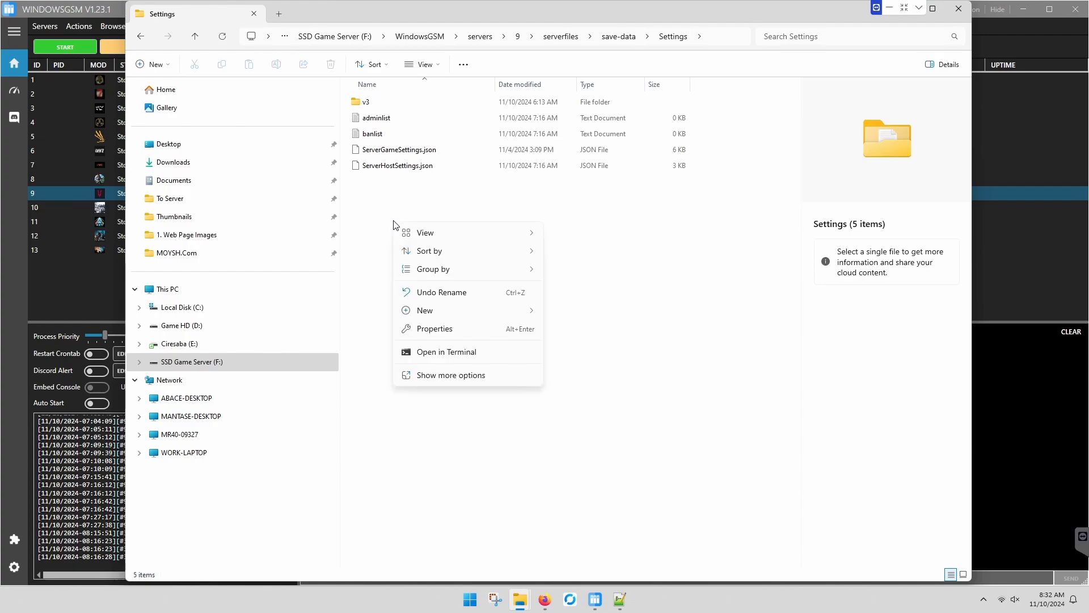
{"action": "mouse_move", "coordinate": [499, 315]}
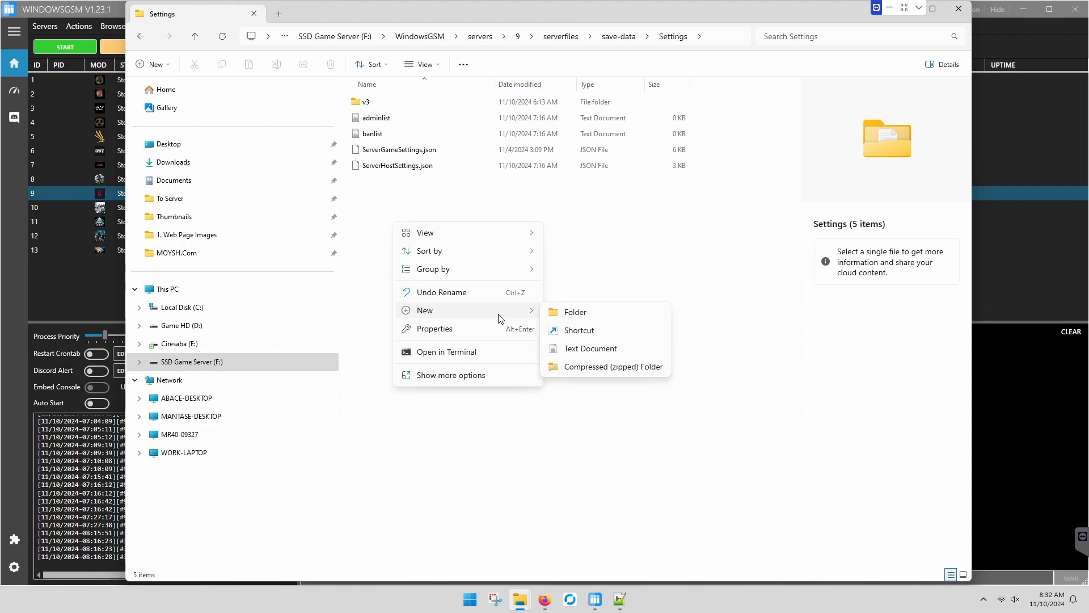
{"action": "left_click", "coordinate": [601, 349]}
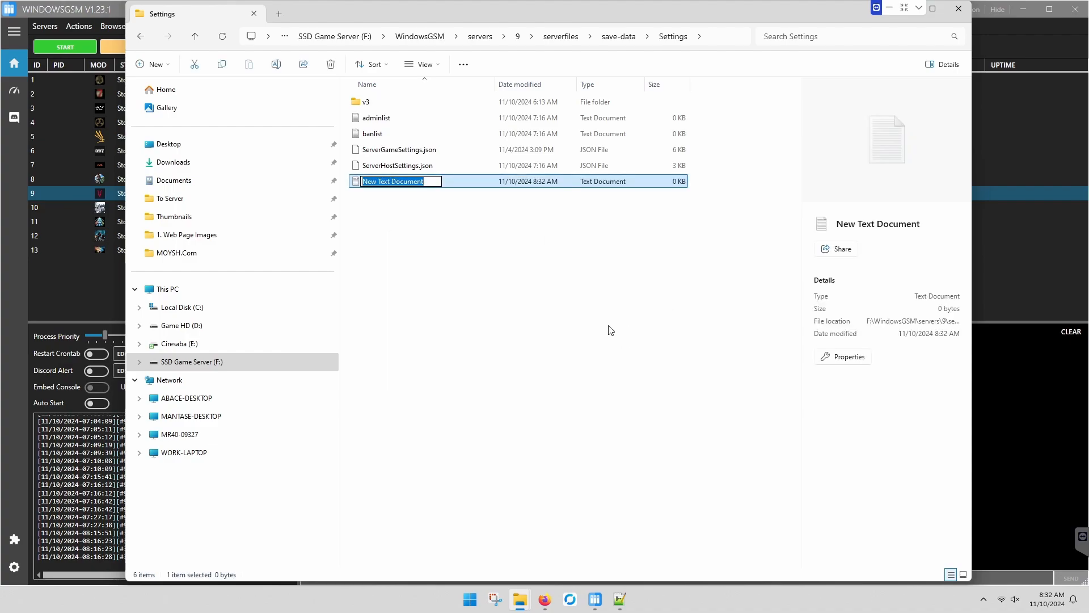
{"action": "left_click", "coordinate": [446, 286]}
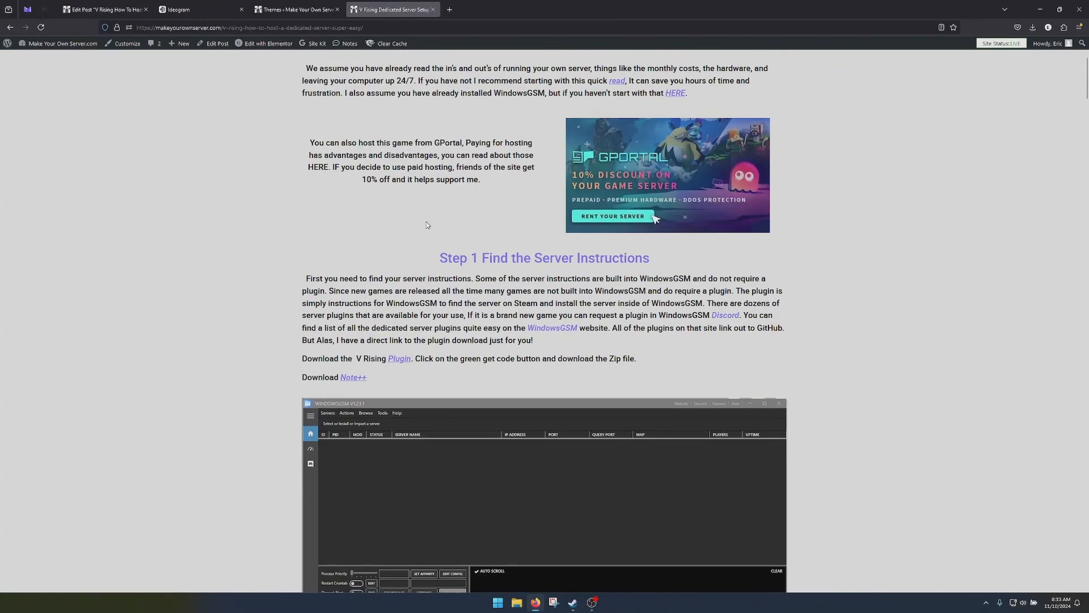
Step: In the browser, copy the complete ServerHostSettings JSON block, including its outer brackets, from the V Rising setup guide
{"action": "scroll", "coordinate": [430, 238], "scroll_direction": "down", "scroll_amount": 8}
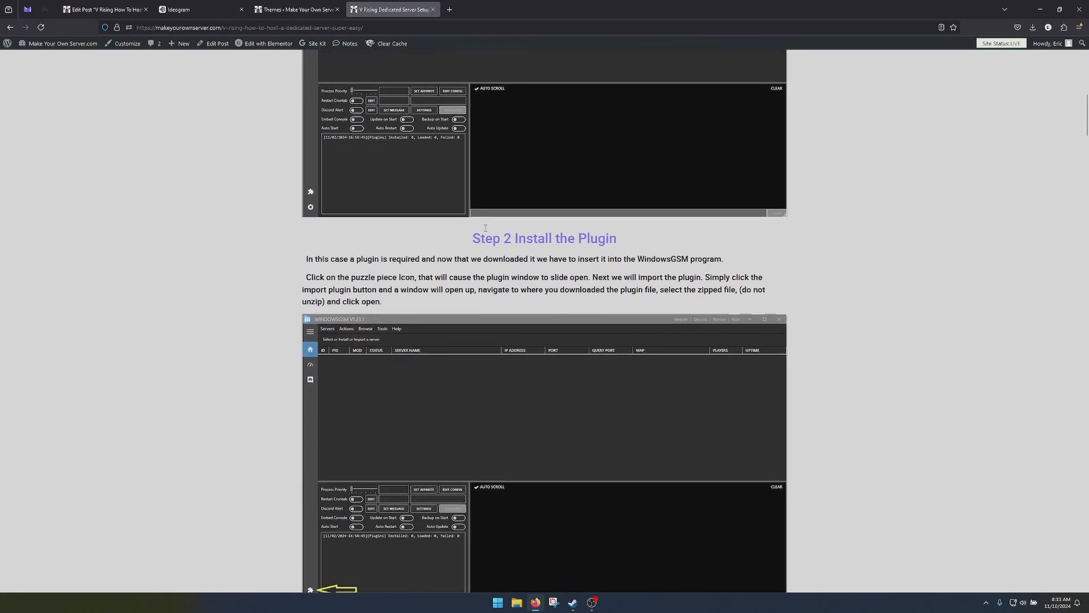
{"action": "scroll", "coordinate": [486, 228], "scroll_direction": "down", "scroll_amount": 12}
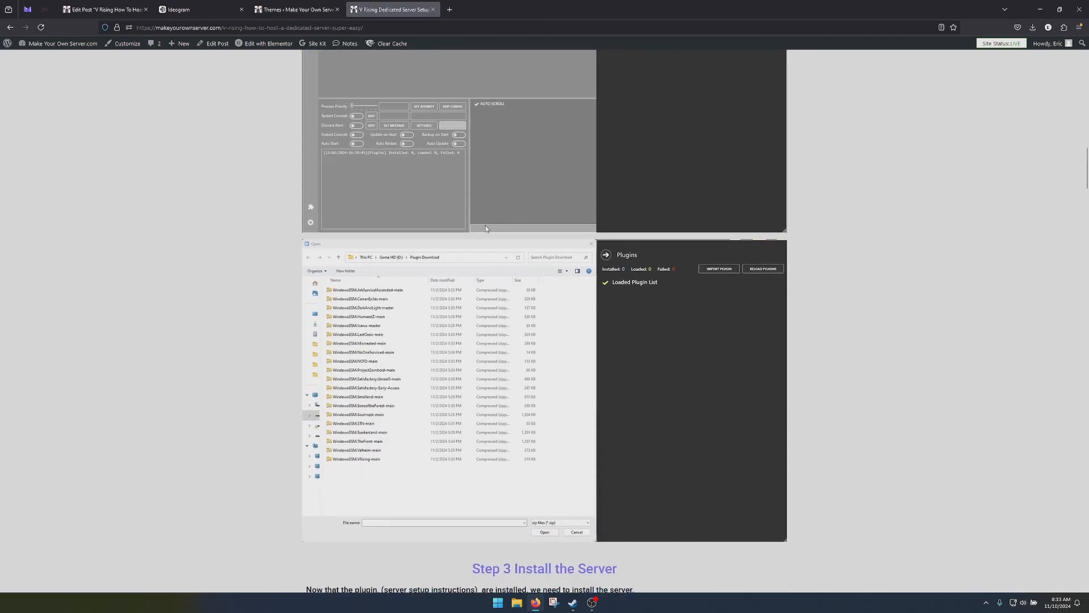
{"action": "scroll", "coordinate": [485, 228], "scroll_direction": "down", "scroll_amount": 18}
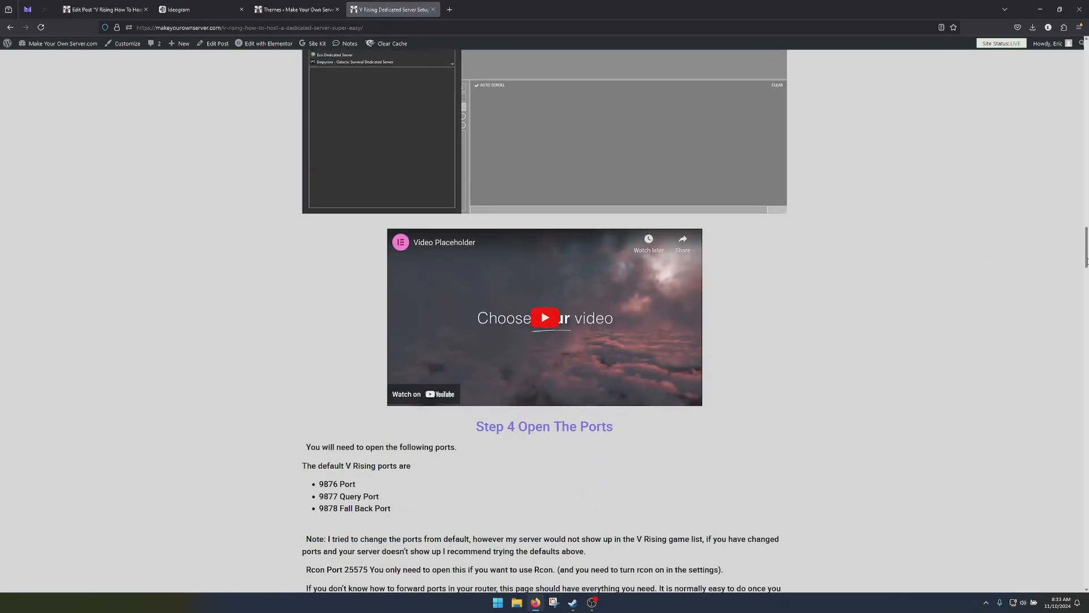
{"action": "left_click_drag", "start_coordinate": [1087, 261], "coordinate": [1087, 331]}
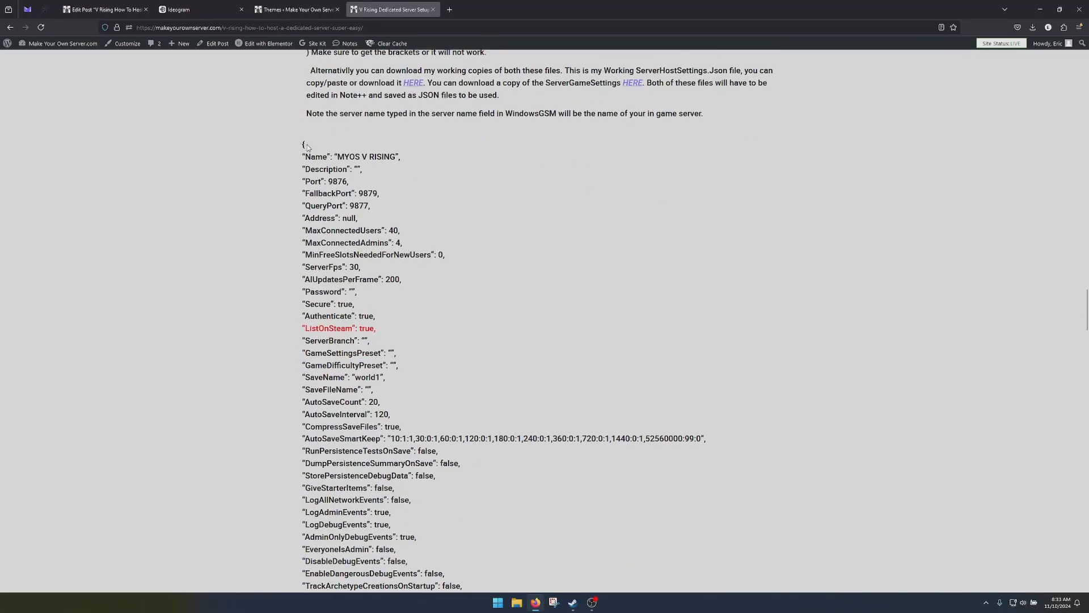
{"action": "mouse_move", "coordinate": [303, 145]}
{"action": "left_mouse_down"}
{"action": "mouse_move", "coordinate": [402, 244]}
{"action": "mouse_move", "coordinate": [345, 550]}
{"action": "mouse_move", "coordinate": [354, 603]}
{"action": "mouse_move", "coordinate": [321, 588]}
{"action": "mouse_move", "coordinate": [340, 255]}
{"action": "mouse_move", "coordinate": [310, 147]}
{"action": "left_mouse_up"}
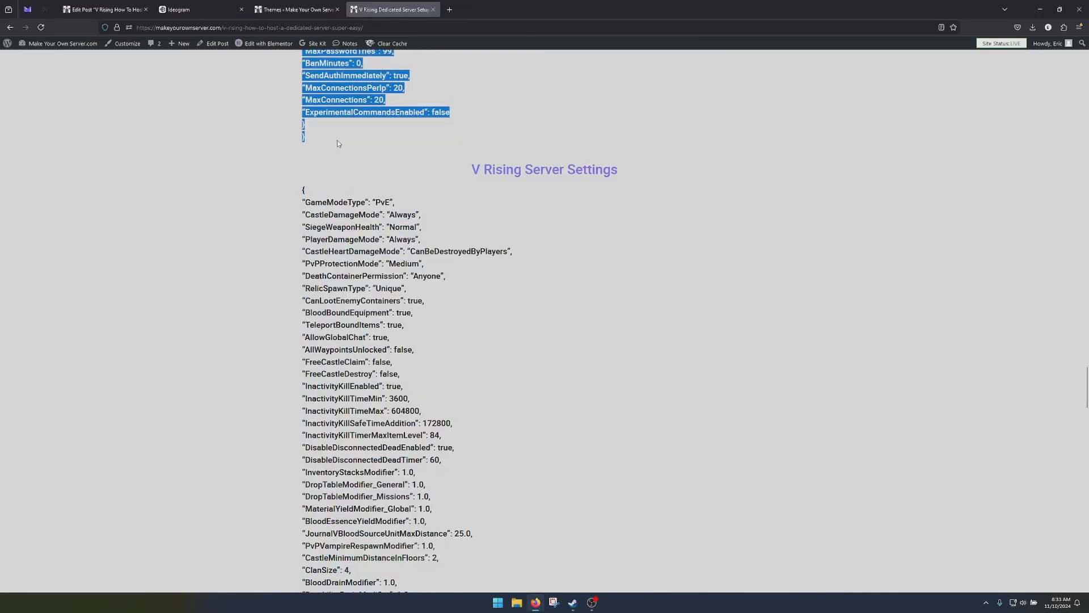
{"action": "scroll", "coordinate": [368, 153], "scroll_direction": "up", "scroll_amount": 2}
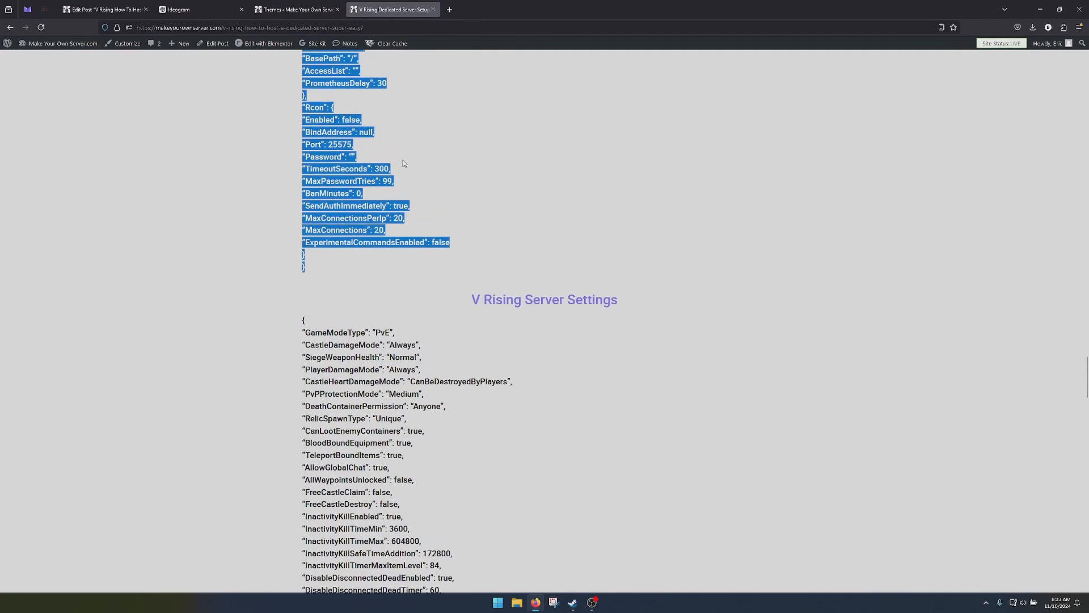
Step: Open the new text document in Notepad++, paste the copied host settings, and check both ends of the text
{"action": "key", "text": "alt+Tab"}
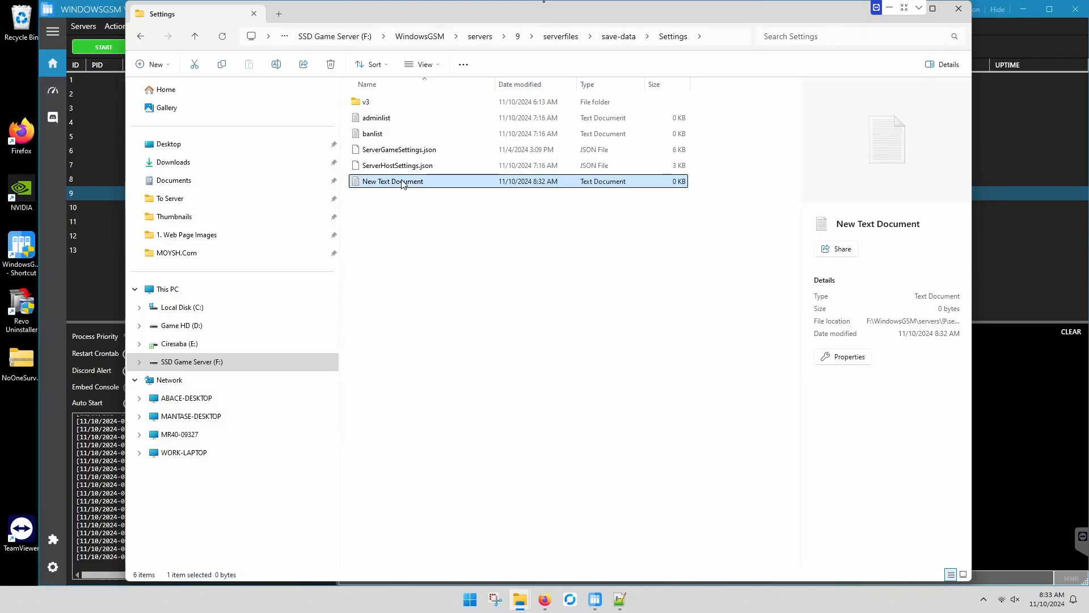
{"action": "right_click", "coordinate": [400, 182]}
{"action": "left_click", "coordinate": [466, 368]}
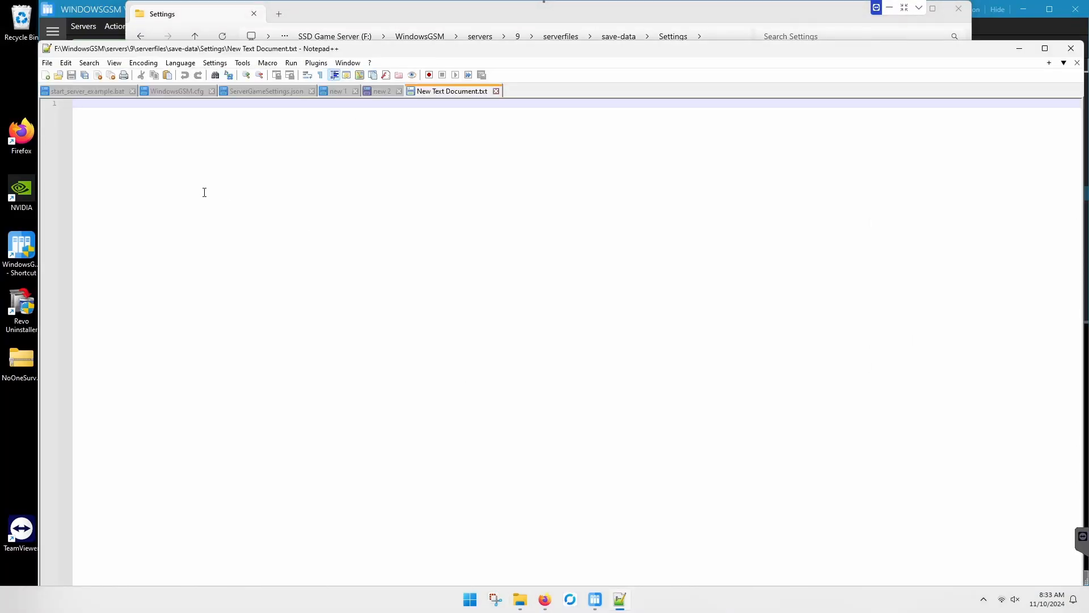
{"action": "key", "text": "ctrl+v"}
{"action": "scroll", "coordinate": [232, 505], "scroll_direction": "down", "scroll_amount": 2}
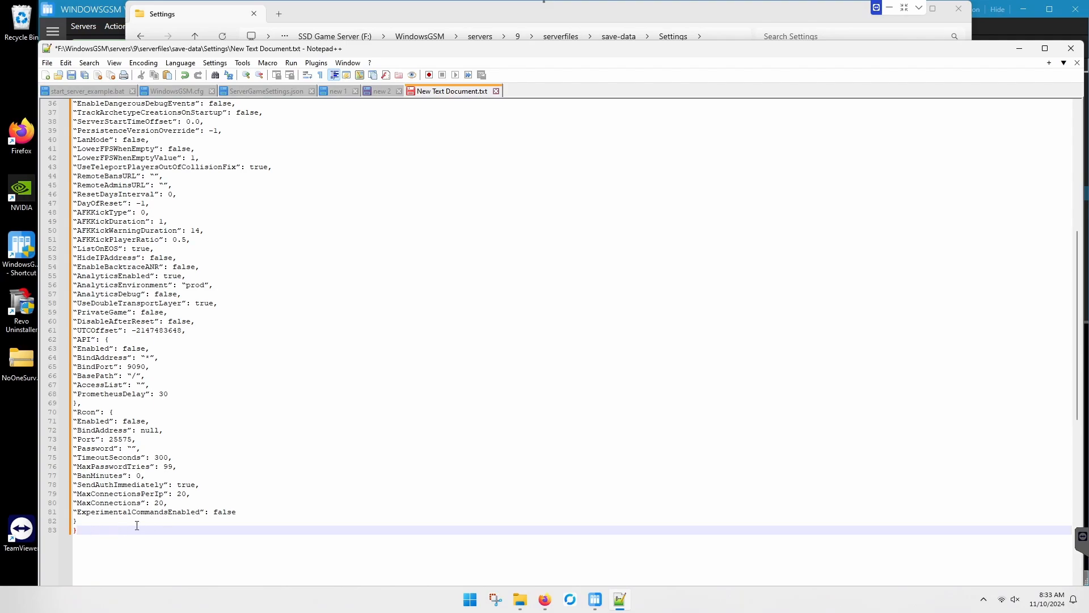
{"action": "scroll", "coordinate": [136, 525], "scroll_direction": "up", "scroll_amount": 12}
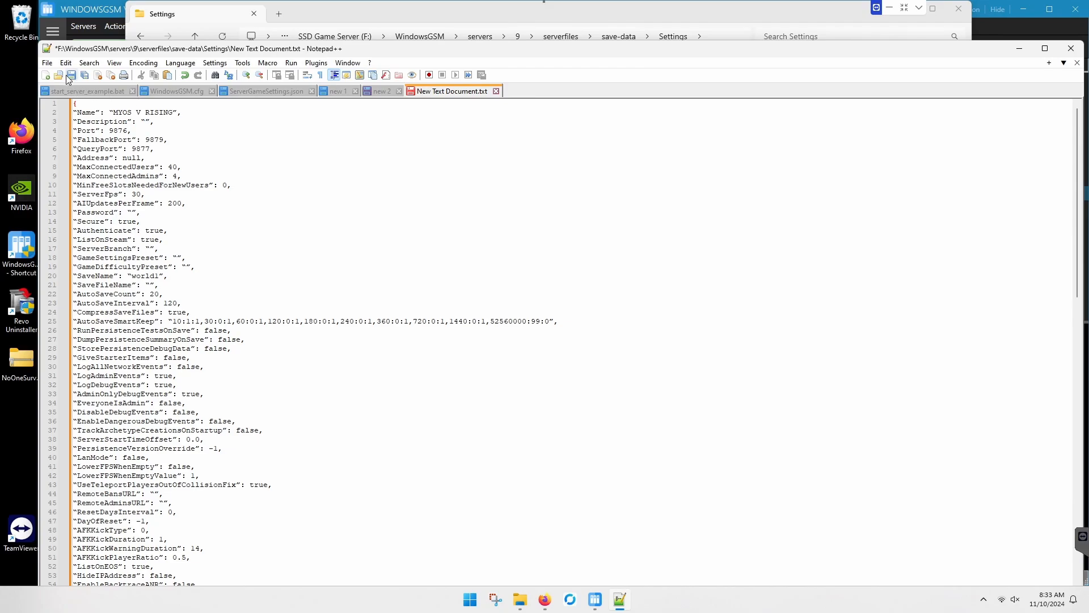
Step: Try to save the pasted document in the Settings folder with JSON file as its type
{"action": "left_click", "coordinate": [47, 63]}
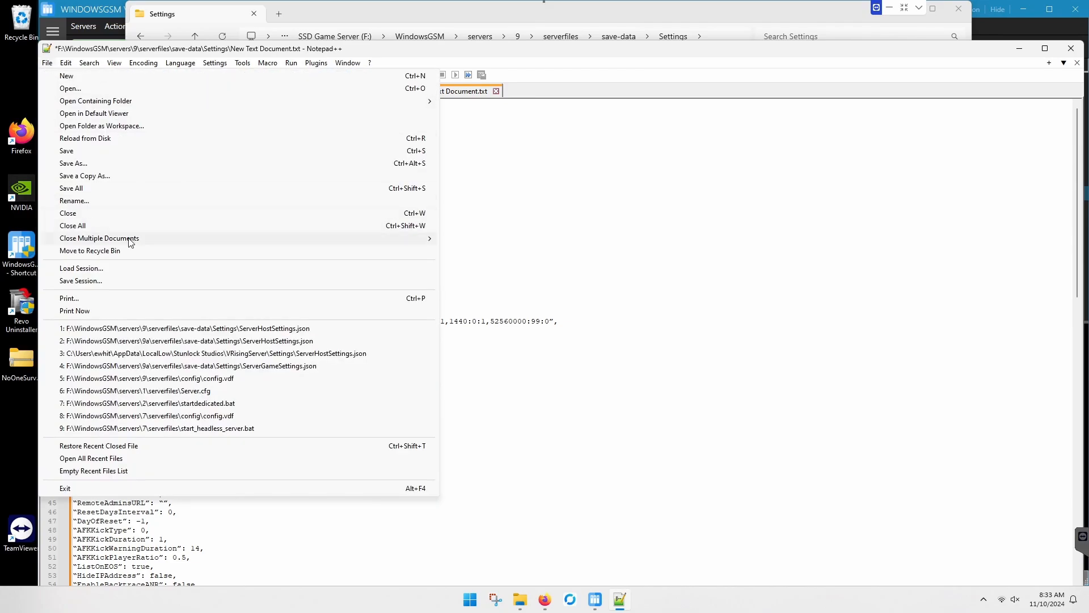
{"action": "left_click", "coordinate": [155, 164]}
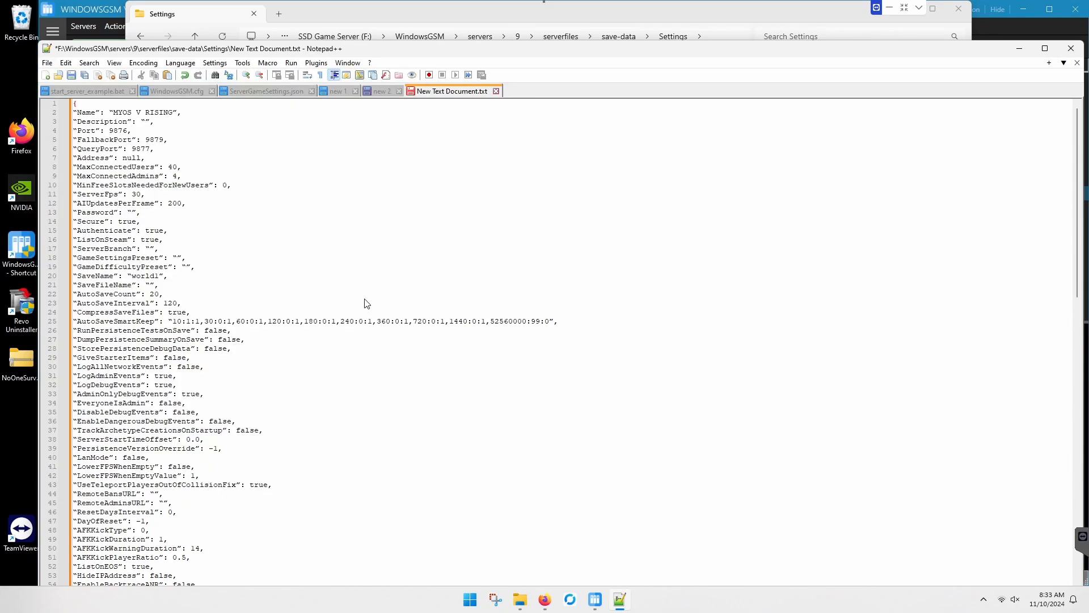
{"action": "left_click", "coordinate": [192, 308]}
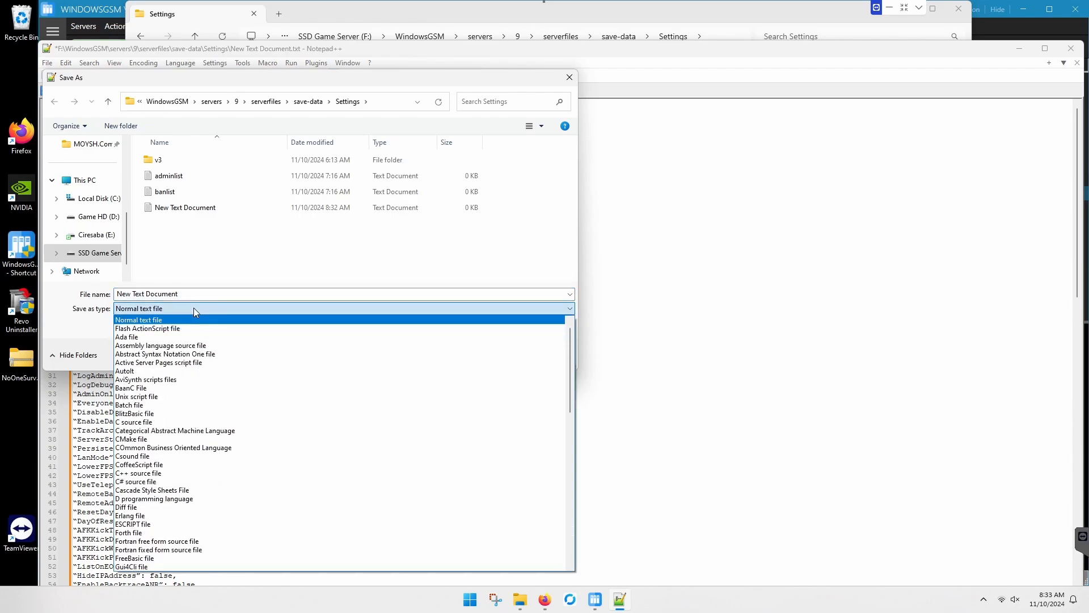
{"action": "scroll", "coordinate": [221, 471], "scroll_direction": "down", "scroll_amount": 4}
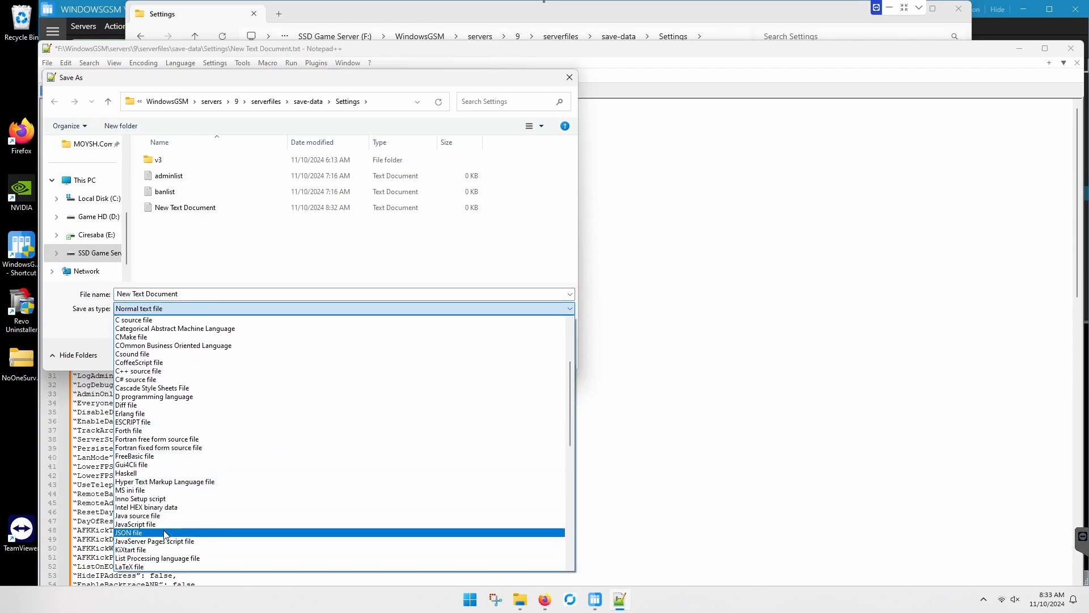
{"action": "left_click", "coordinate": [163, 532]}
{"action": "left_click", "coordinate": [546, 354]}
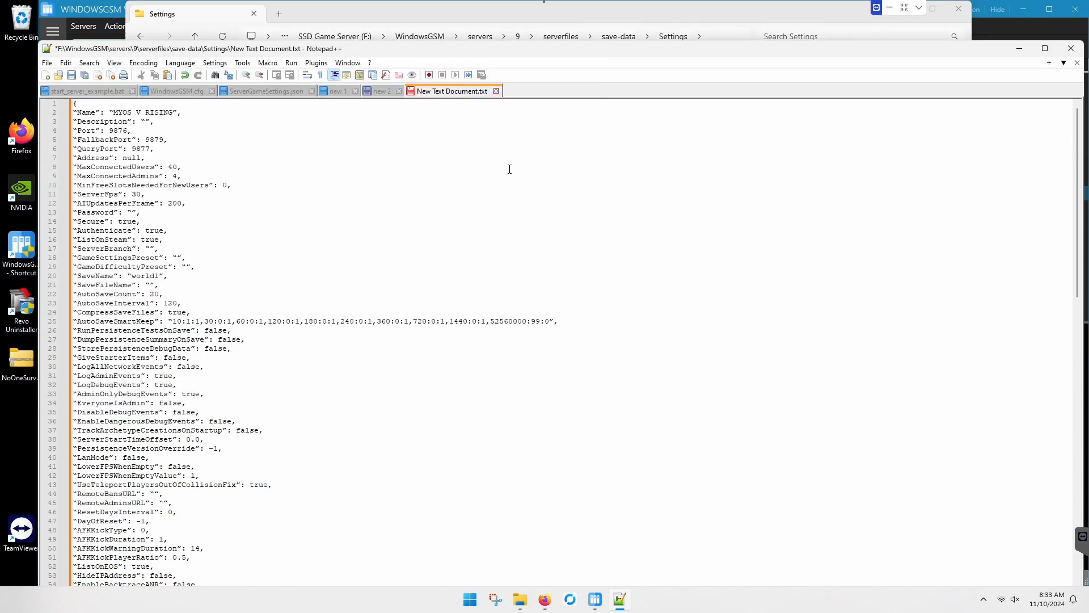
Step: Return to the Settings folder in File Explorer and delete the new text document
{"action": "left_click", "coordinate": [1019, 48]}
{"action": "left_click", "coordinate": [444, 166]}
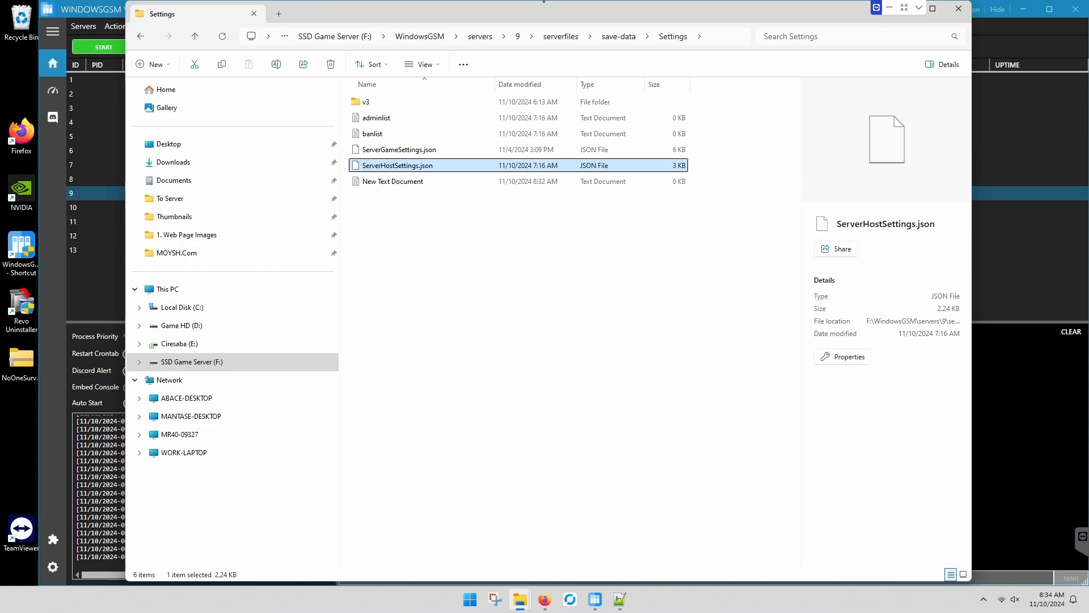
{"action": "left_click", "coordinate": [417, 187]}
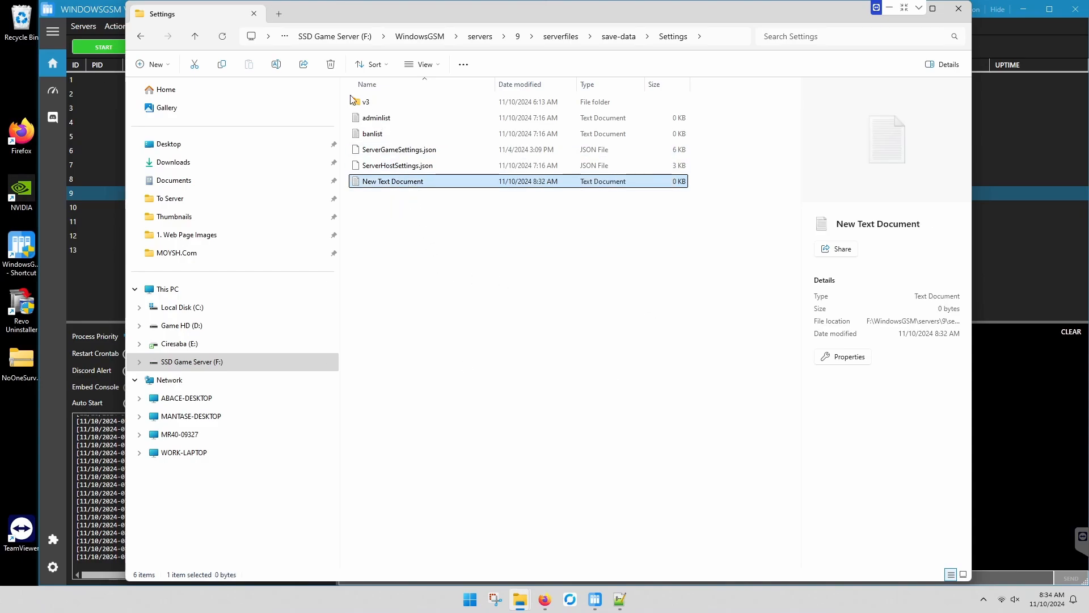
{"action": "left_click", "coordinate": [337, 68]}
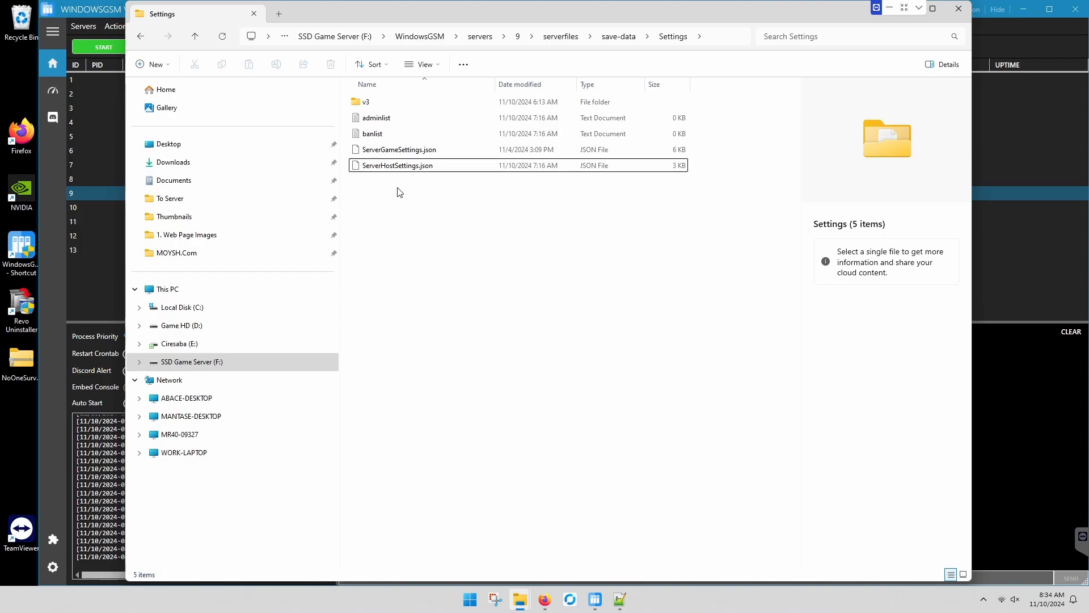
Step: Open ServerHostSettings.json in Notepad++ and drop the deleted text document from the editor
{"action": "right_click", "coordinate": [404, 168]}
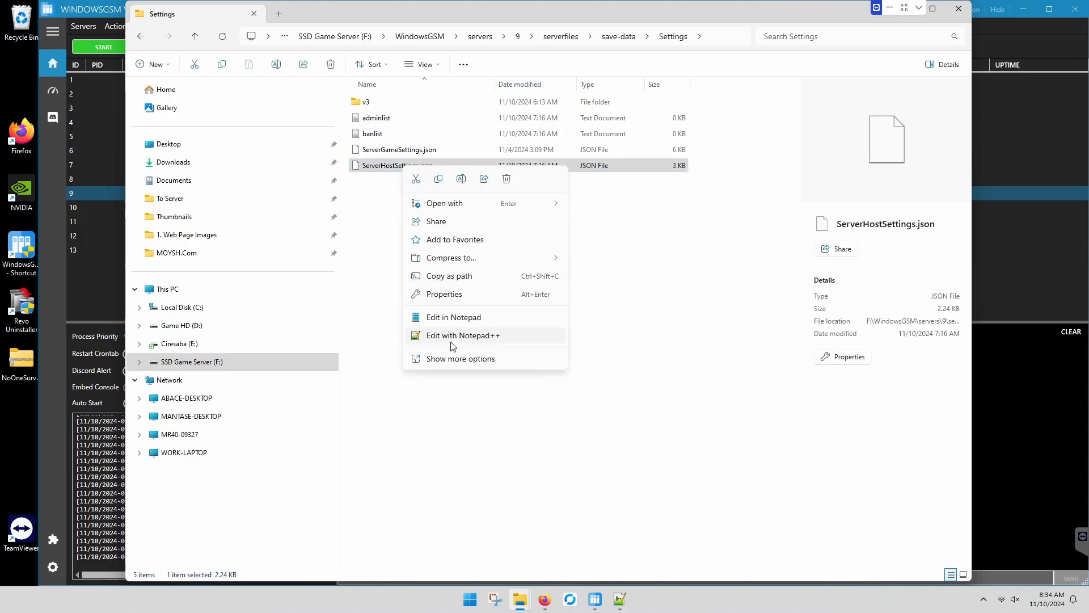
{"action": "left_click", "coordinate": [492, 335]}
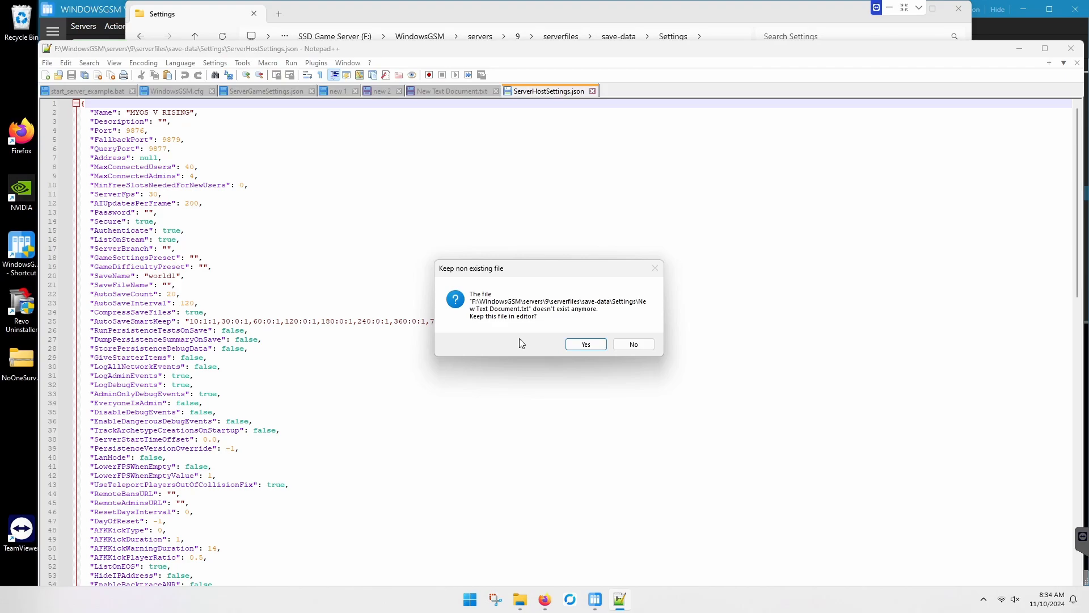
{"action": "left_click", "coordinate": [638, 346]}
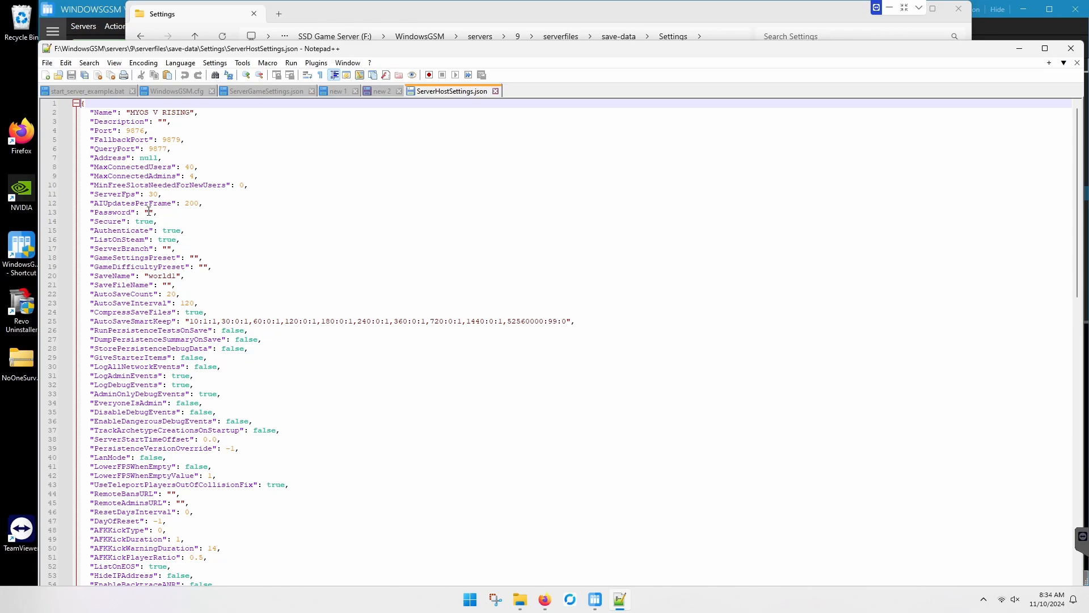
Step: Review the host settings in ServerHostSettings.json through the API and Rcon sections, and return to the Settings folder
{"action": "scroll", "coordinate": [208, 256], "scroll_direction": "down", "scroll_amount": 1}
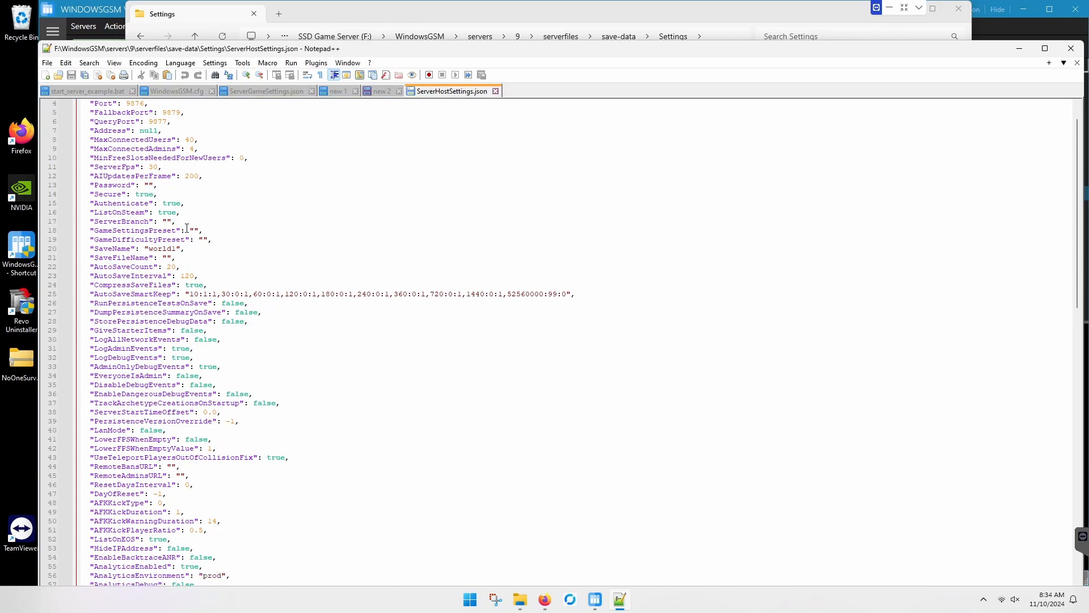
{"action": "scroll", "coordinate": [156, 244], "scroll_direction": "down", "scroll_amount": 1}
{"action": "scroll", "coordinate": [154, 251], "scroll_direction": "down", "scroll_amount": 1}
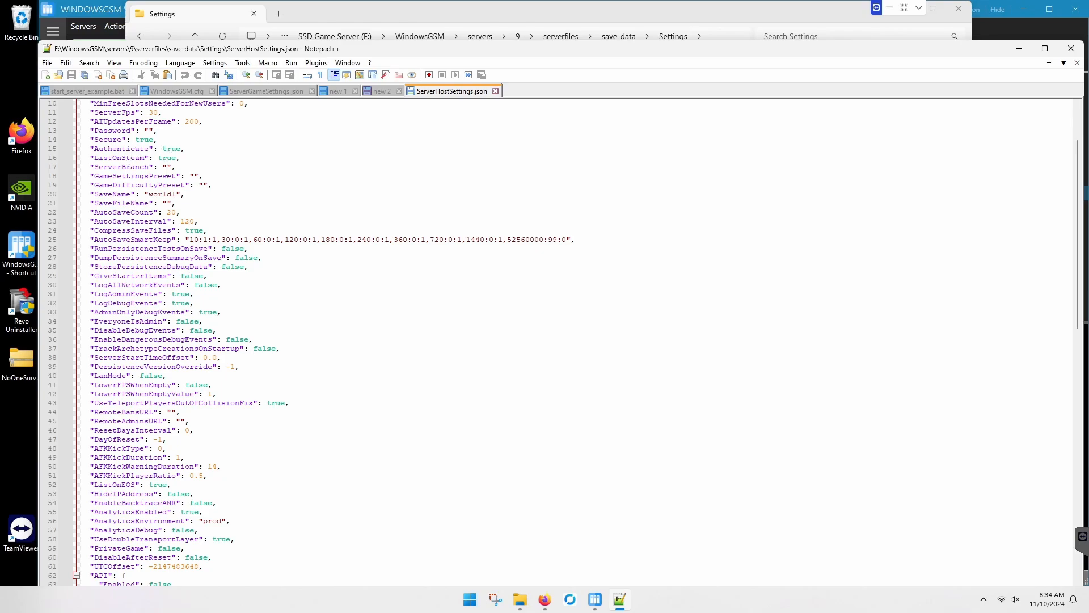
{"action": "scroll", "coordinate": [147, 263], "scroll_direction": "down", "scroll_amount": 1}
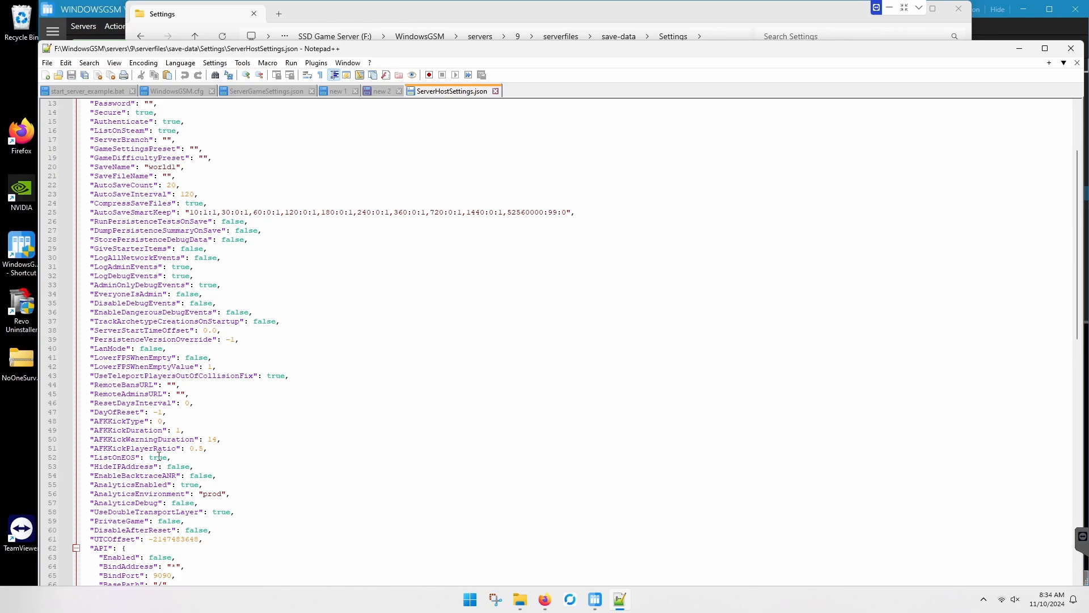
{"action": "scroll", "coordinate": [276, 473], "scroll_direction": "down", "scroll_amount": 8}
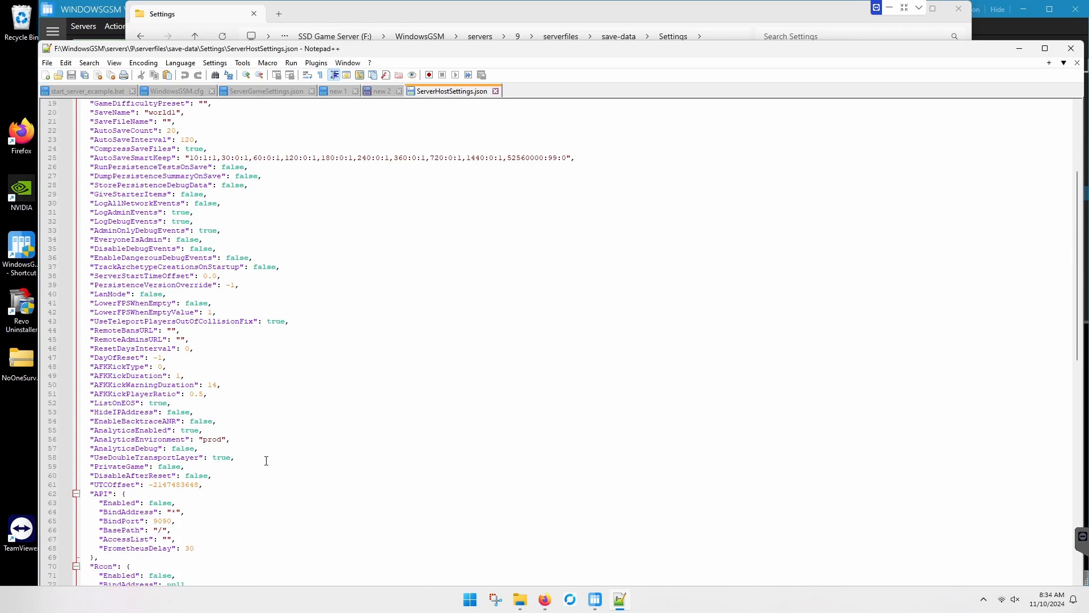
{"action": "scroll", "coordinate": [245, 449], "scroll_direction": "up", "scroll_amount": 12}
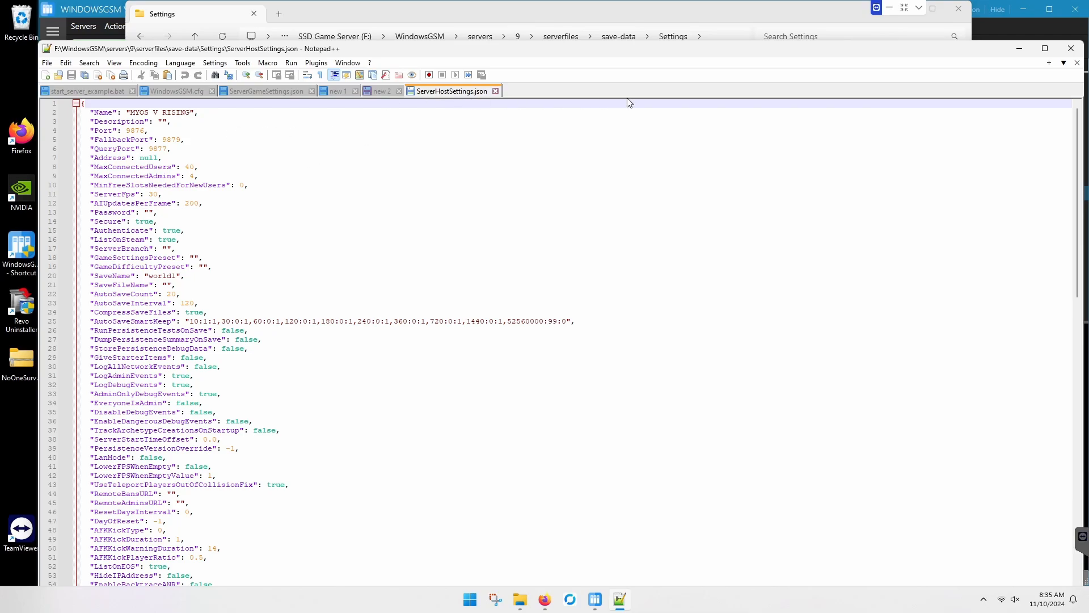
{"action": "left_click", "coordinate": [1019, 49]}
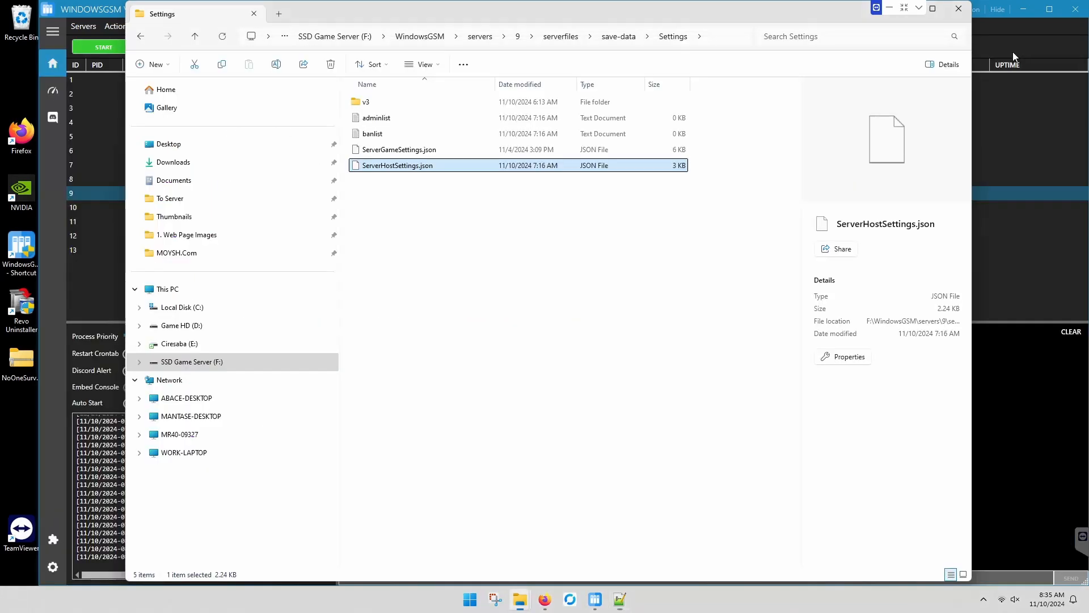
Step: Open ServerGameSettings.json in Notepad++ and clear the text selection
{"action": "left_click", "coordinate": [425, 150]}
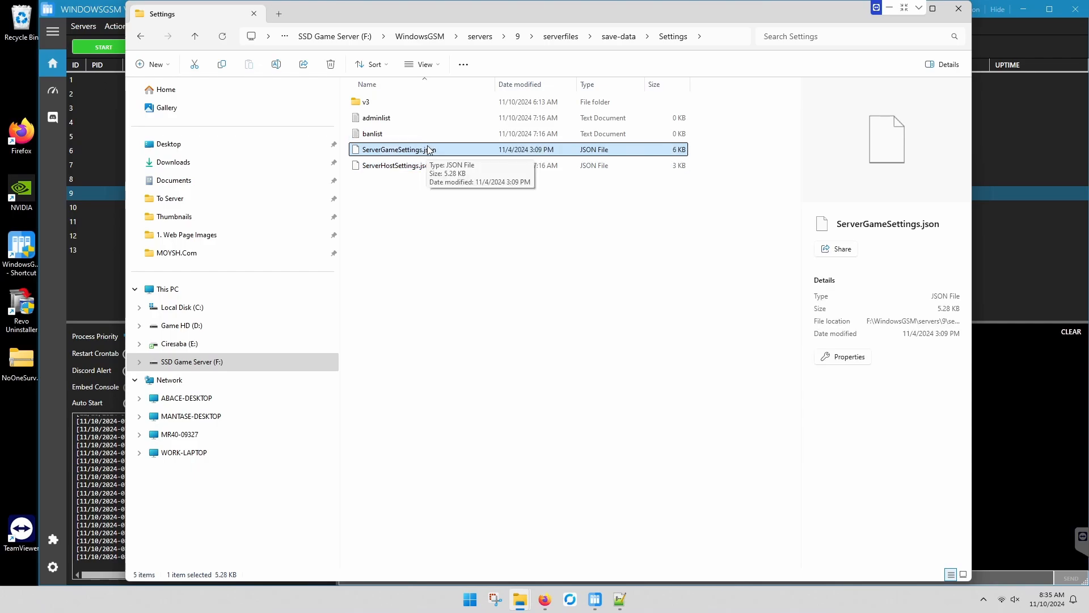
{"action": "right_click", "coordinate": [427, 152]}
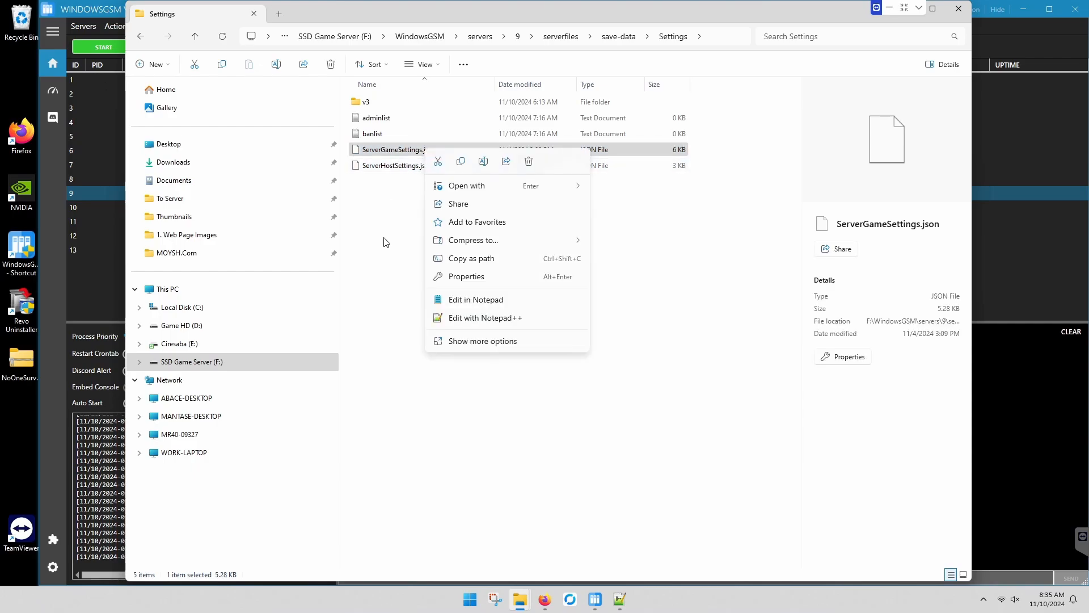
{"action": "left_click", "coordinate": [470, 319]}
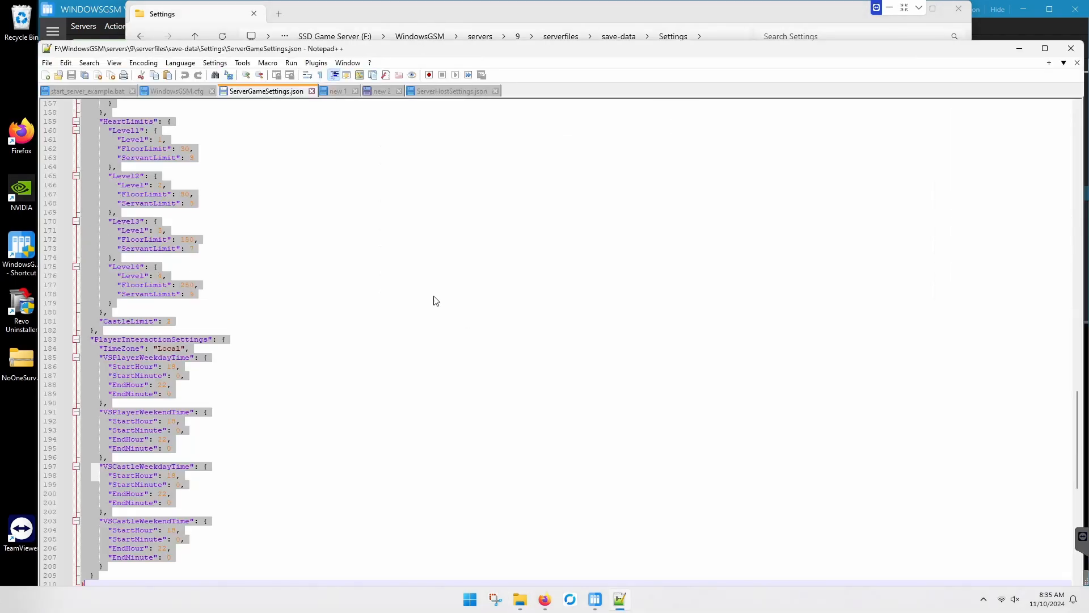
{"action": "scroll", "coordinate": [347, 270], "scroll_direction": "up", "scroll_amount": 3}
{"action": "left_click", "coordinate": [357, 266]}
Step: Review the game settings from GameModeType through the castle stat modifiers, and return to the Settings folder
{"action": "scroll", "coordinate": [360, 258], "scroll_direction": "up", "scroll_amount": 9}
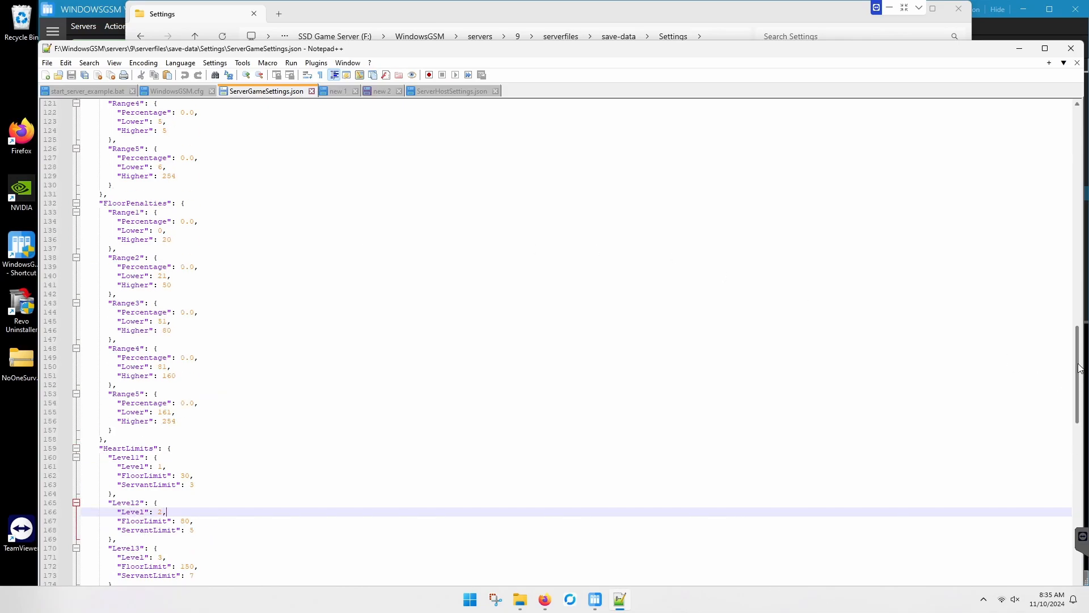
{"action": "left_click_drag", "start_coordinate": [1078, 369], "coordinate": [1065, 114]}
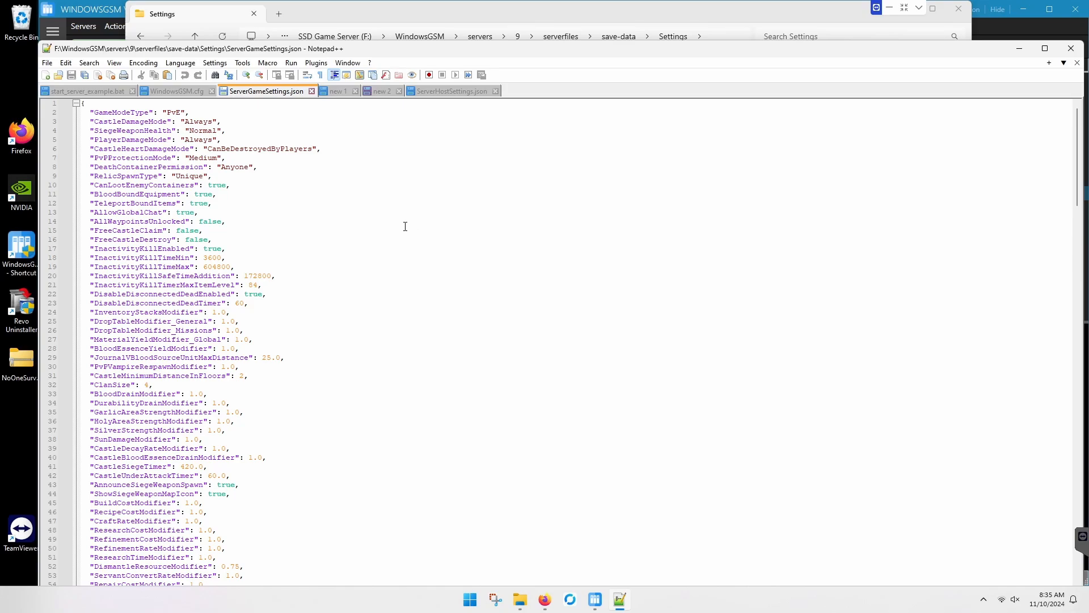
{"action": "scroll", "coordinate": [408, 276], "scroll_direction": "down", "scroll_amount": 12}
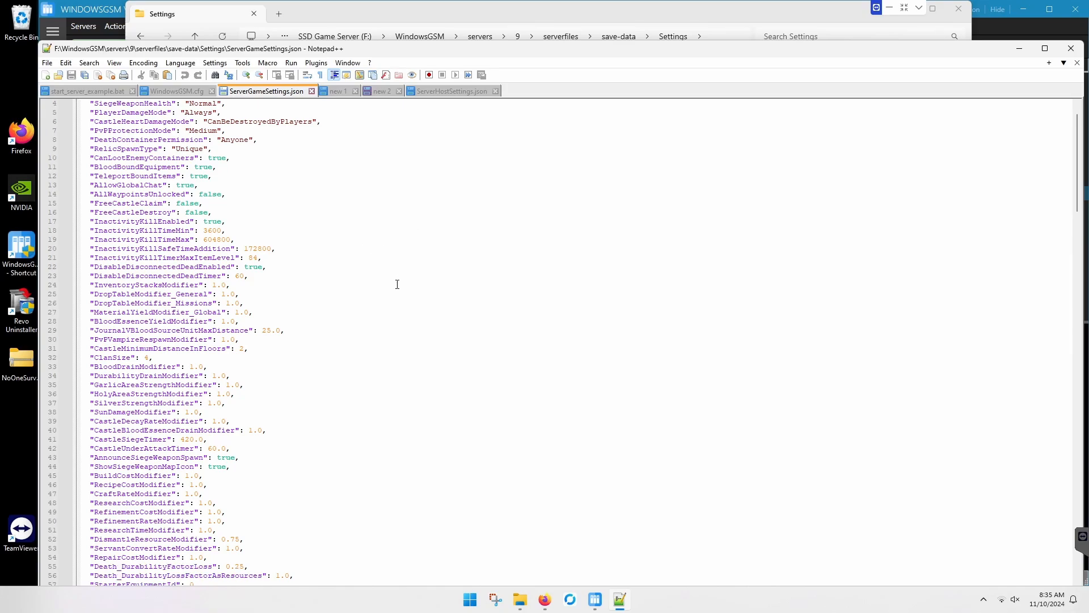
{"action": "scroll", "coordinate": [348, 244], "scroll_direction": "down", "scroll_amount": 8}
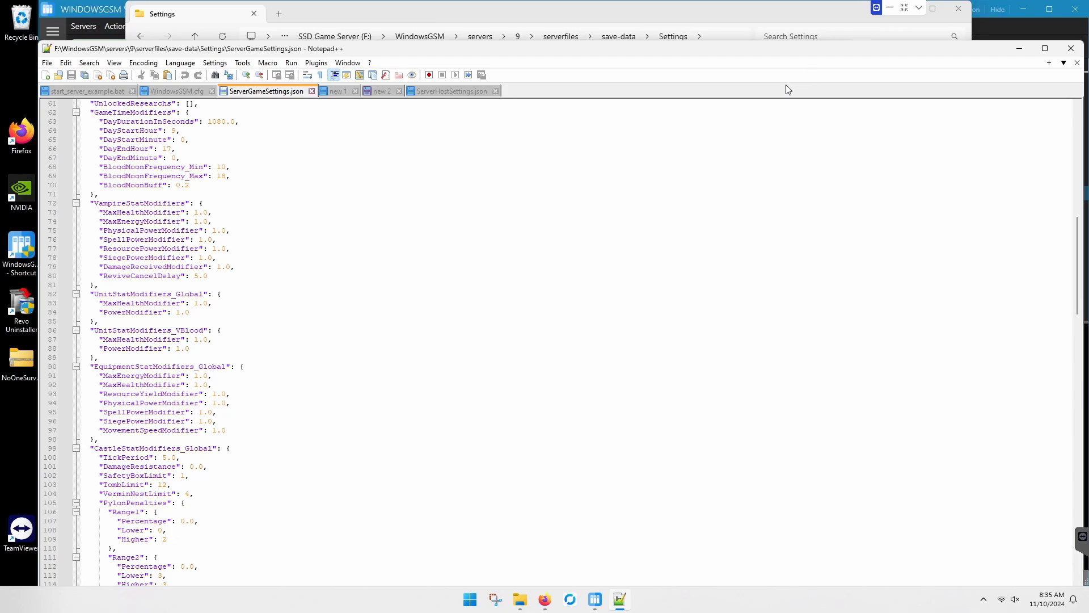
{"action": "left_click", "coordinate": [1019, 49]}
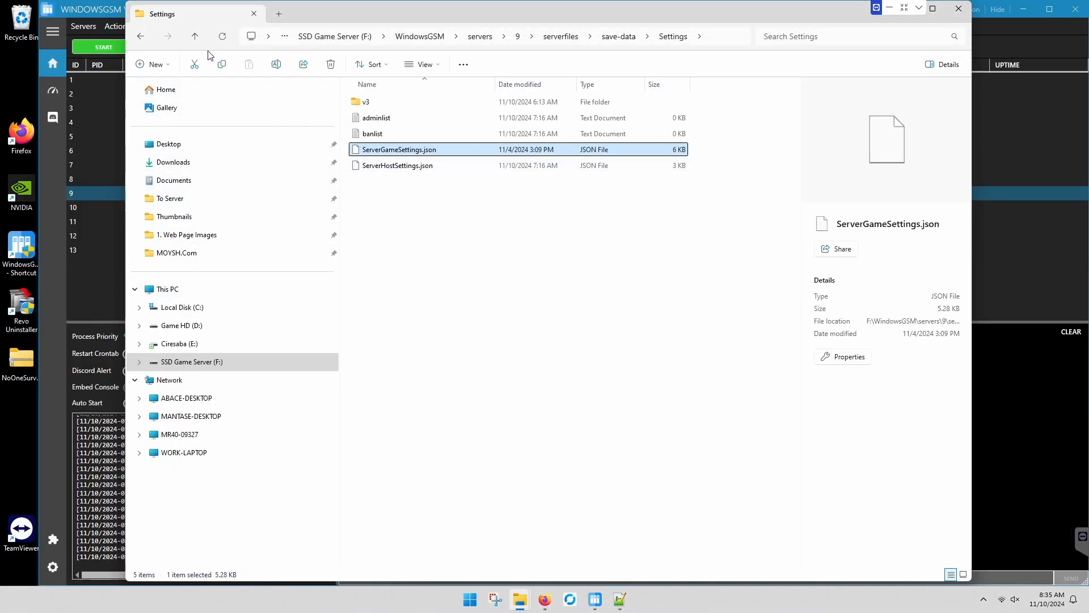
Step: Start the V RISING server in WindowsGSM and show its console in an enlarged window
{"action": "left_click", "coordinate": [193, 38]}
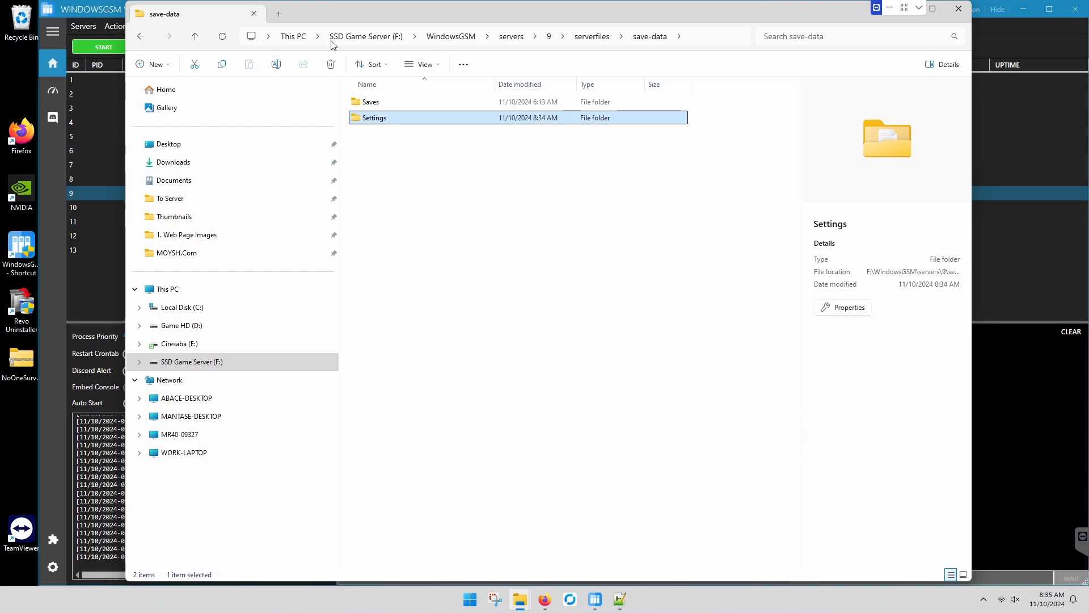
{"action": "left_click", "coordinate": [110, 46]}
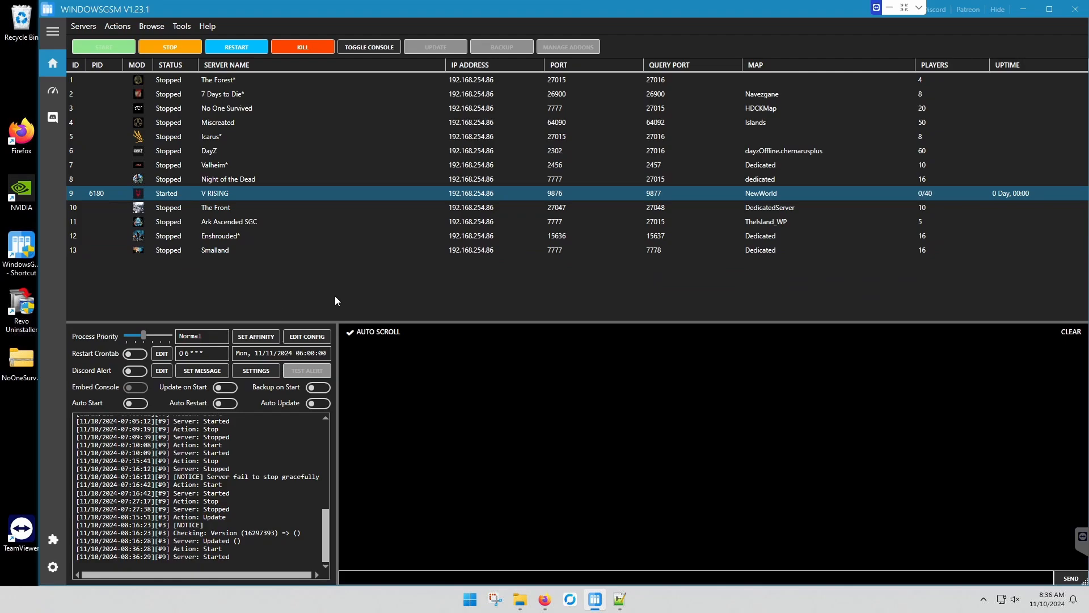
{"action": "left_click", "coordinate": [370, 47]}
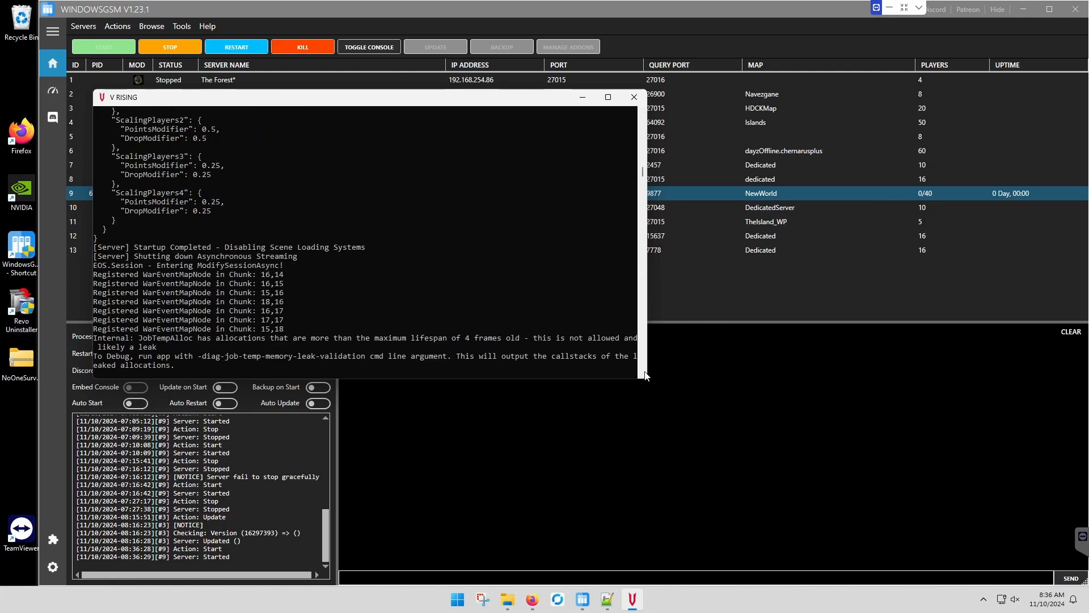
{"action": "left_click_drag", "start_coordinate": [645, 379], "coordinate": [884, 425]}
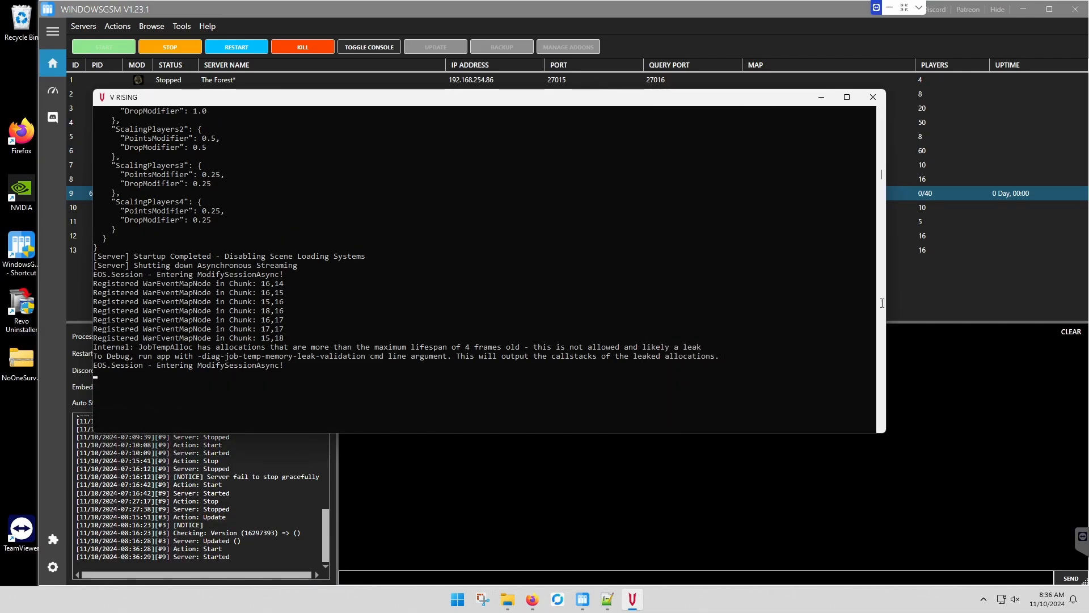
Step: Examine the V RISING console log from its beginning through the loaded ServerHostSettings, and minimize the console
{"action": "left_click_drag", "start_coordinate": [882, 173], "coordinate": [884, 105]}
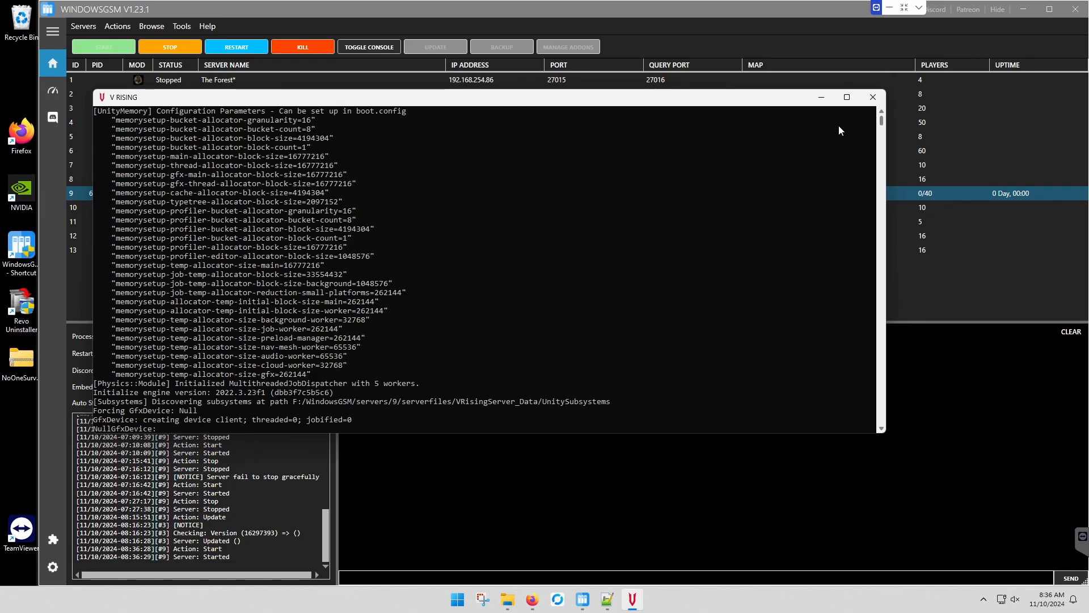
{"action": "scroll", "coordinate": [613, 207], "scroll_direction": "down", "scroll_amount": 11}
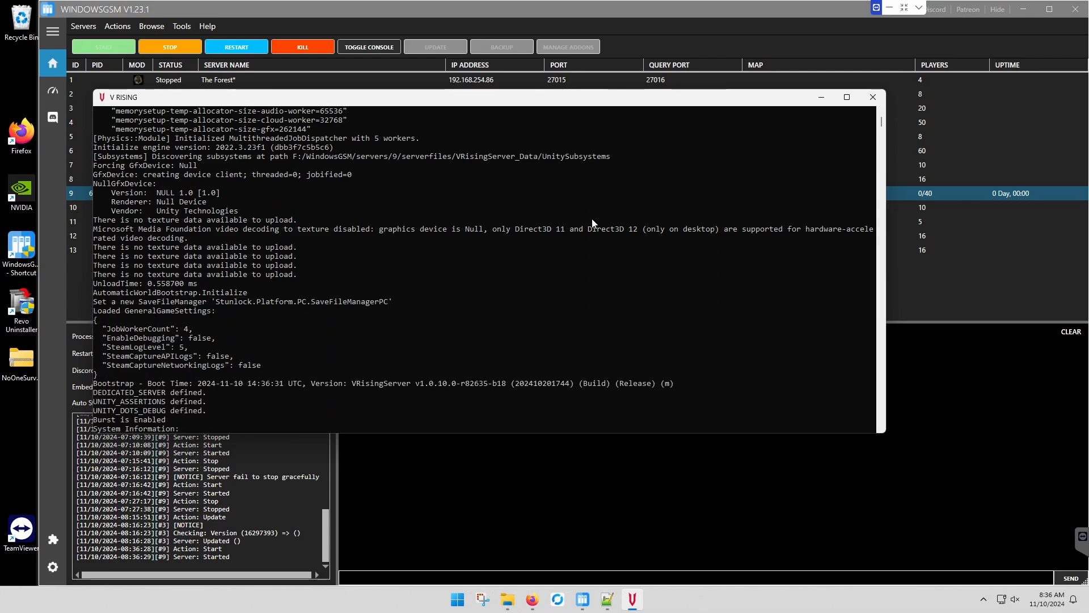
{"action": "scroll", "coordinate": [586, 218], "scroll_direction": "down", "scroll_amount": 11}
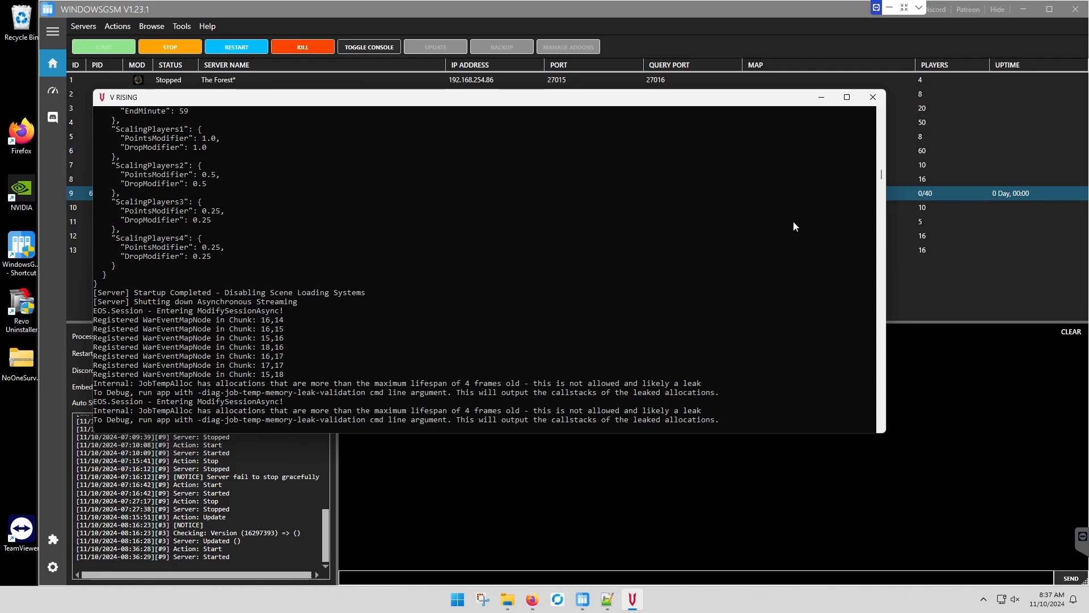
{"action": "left_click_drag", "start_coordinate": [882, 176], "coordinate": [883, 114]}
{"action": "scroll", "coordinate": [536, 233], "scroll_direction": "down", "scroll_amount": 11}
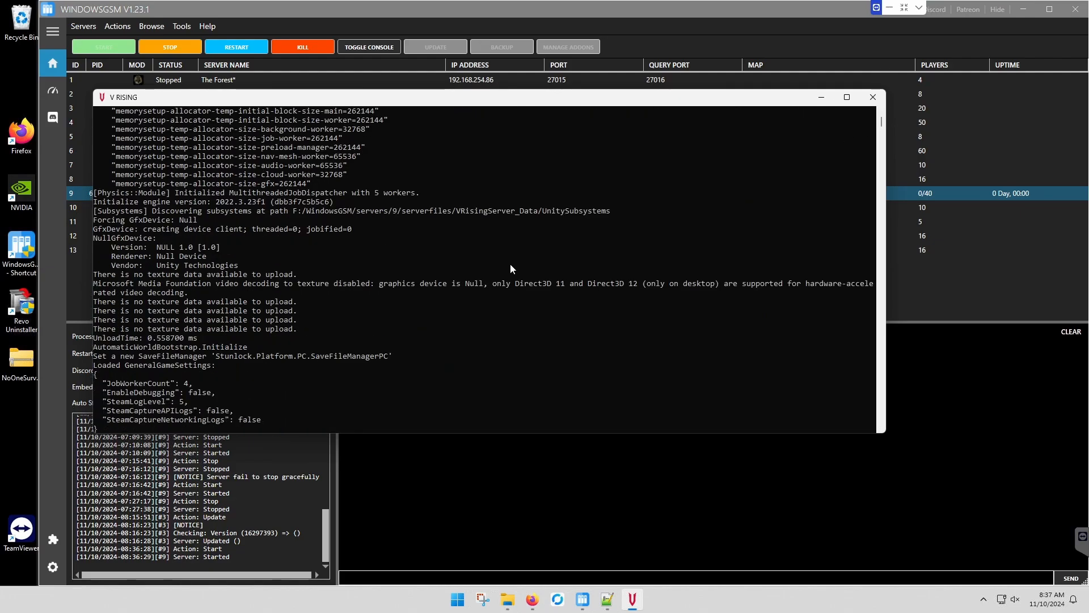
{"action": "scroll", "coordinate": [490, 282], "scroll_direction": "down", "scroll_amount": 18}
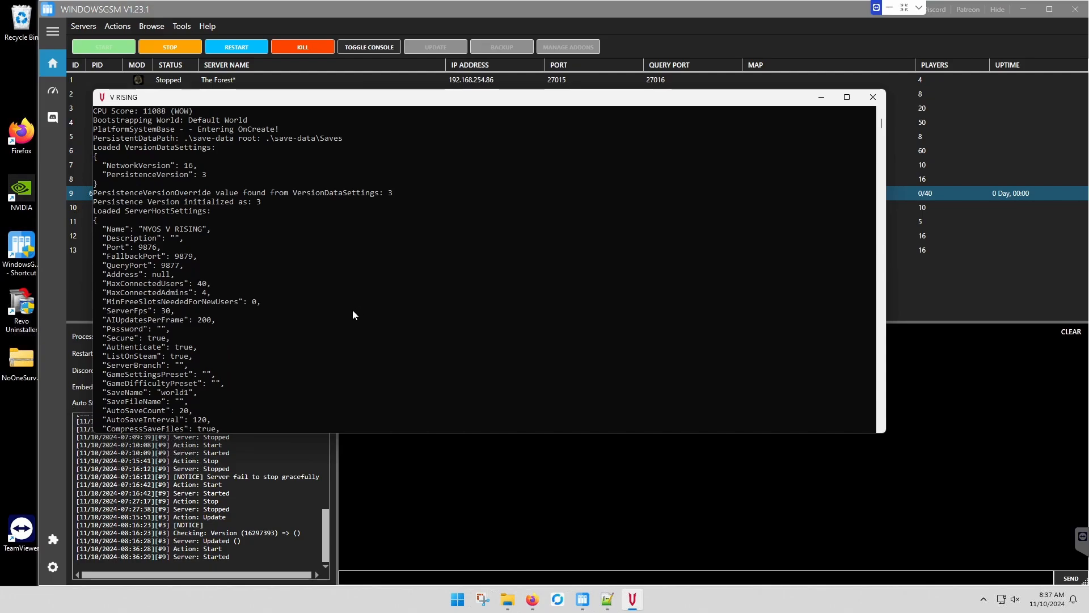
{"action": "scroll", "coordinate": [350, 312], "scroll_direction": "down", "scroll_amount": 2}
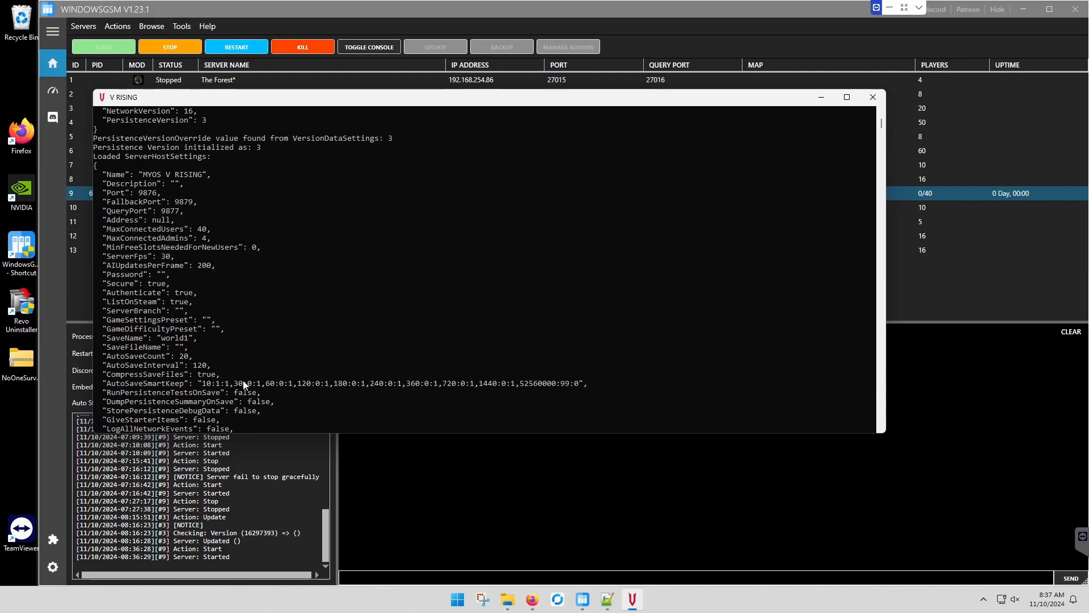
{"action": "scroll", "coordinate": [244, 384], "scroll_direction": "down", "scroll_amount": 1}
{"action": "scroll", "coordinate": [242, 384], "scroll_direction": "down", "scroll_amount": 5}
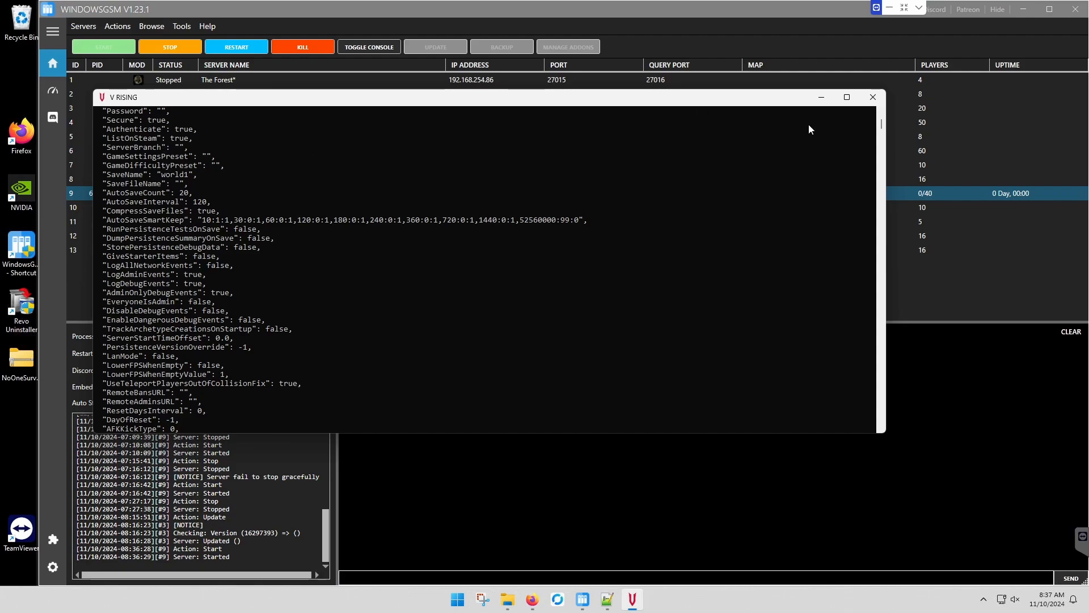
{"action": "left_click", "coordinate": [821, 98]}
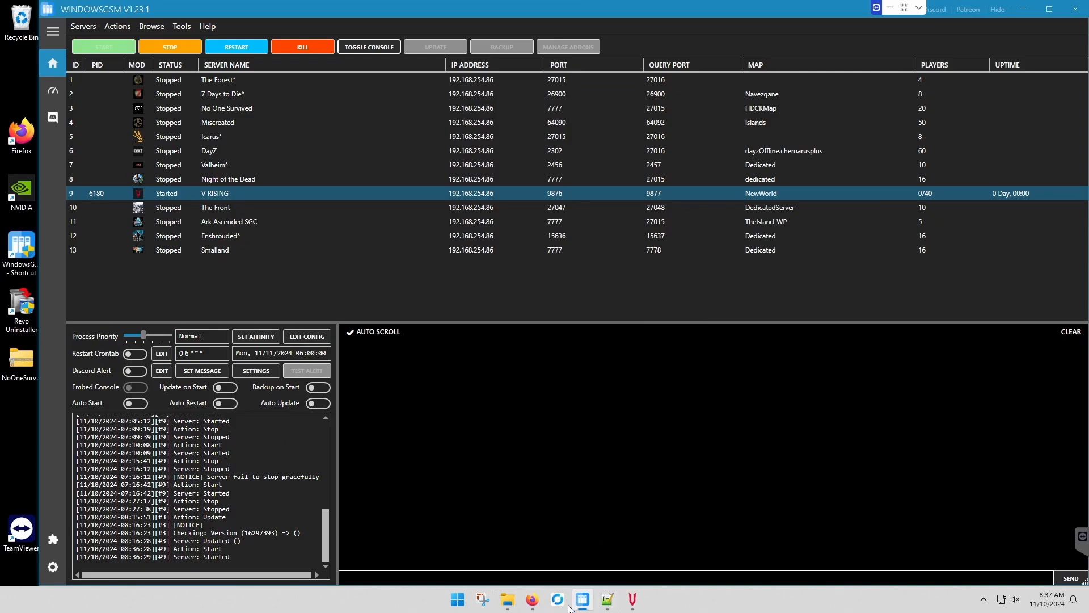
Step: Switch to Firefox, reload the Steam Server Query Tool, and search for servers at 98.20.75.18
{"action": "left_click", "coordinate": [533, 600]}
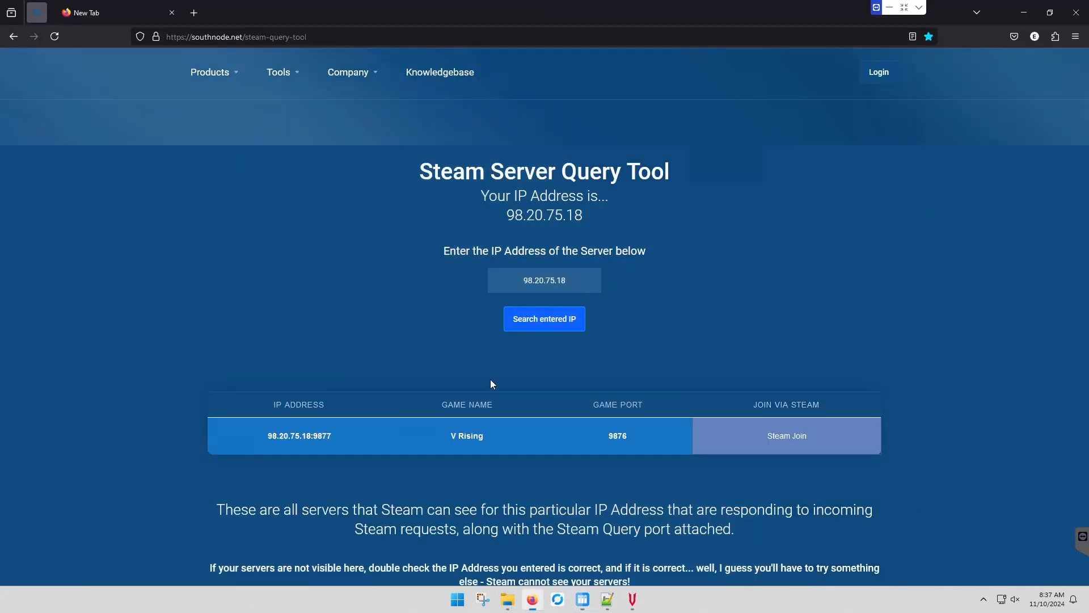
{"action": "left_click", "coordinate": [54, 36]}
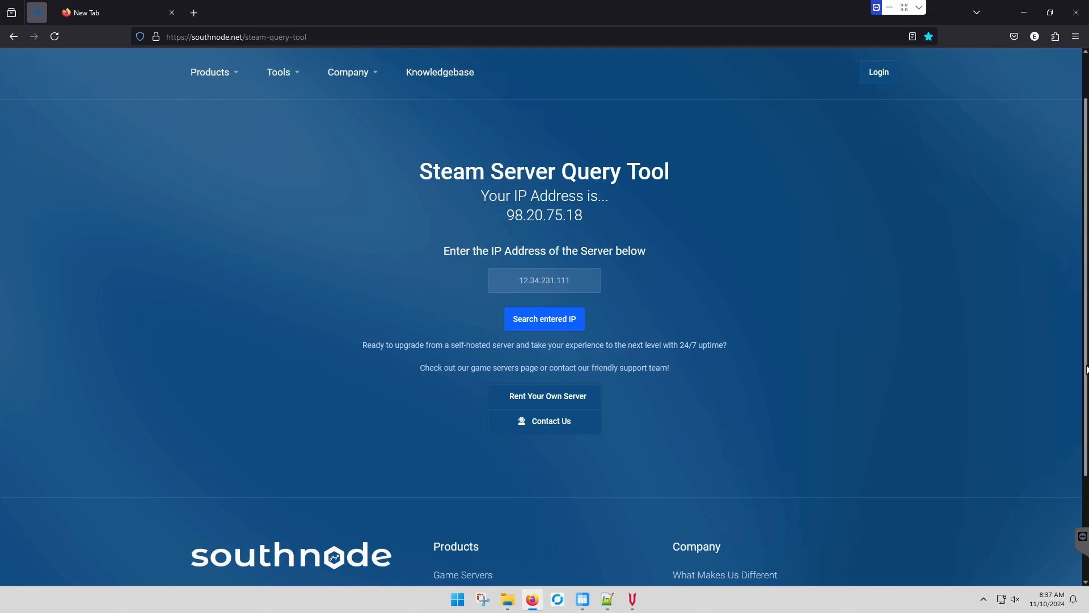
{"action": "type", "text": "98.20.75.18"}
{"action": "left_click", "coordinate": [533, 320]}
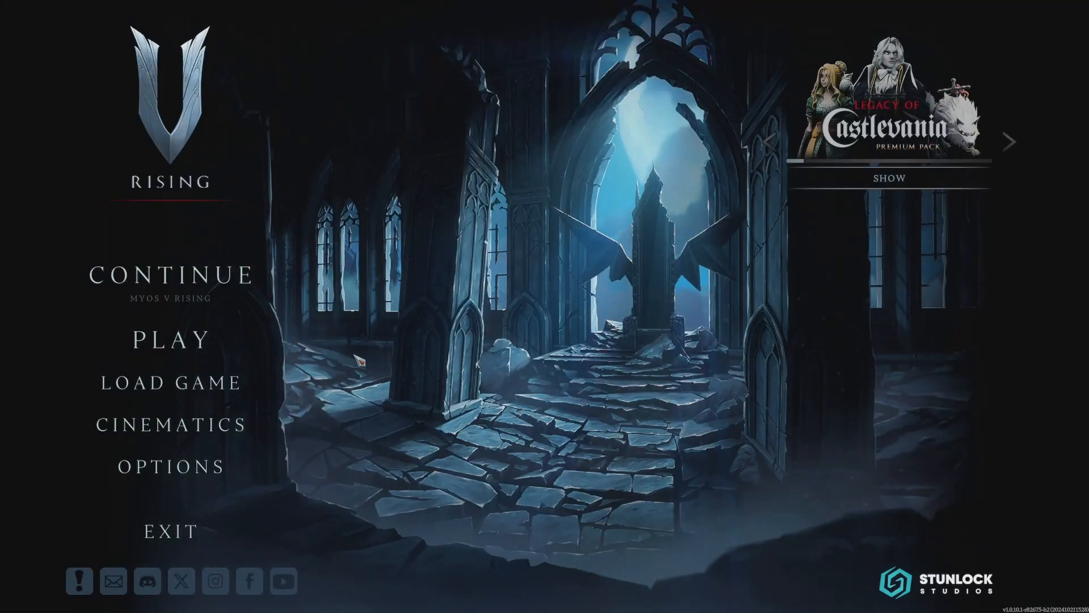
Step: In the V Rising game, choose Online Play and join the MYOS V RISING server from the server list
{"action": "left_click", "coordinate": [195, 342]}
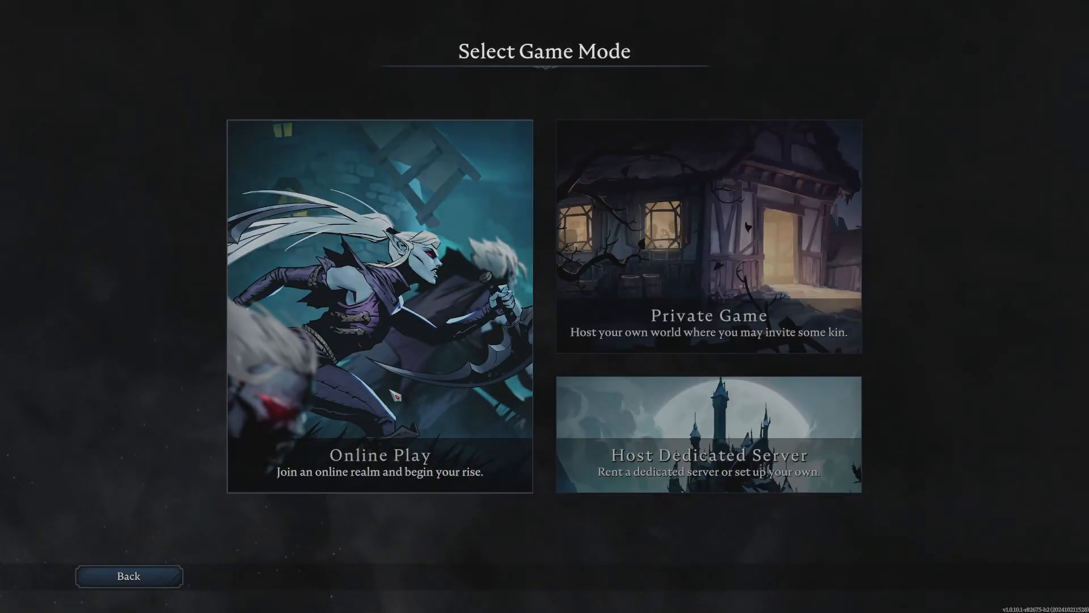
{"action": "left_click", "coordinate": [387, 412]}
{"action": "left_click", "coordinate": [930, 576]}
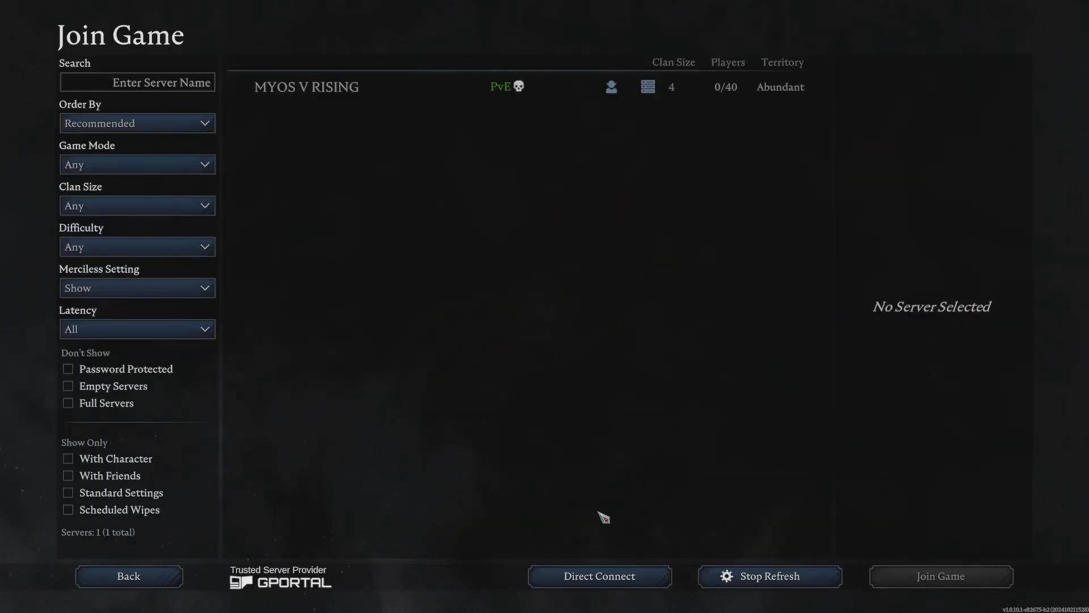
{"action": "left_click", "coordinate": [157, 89]}
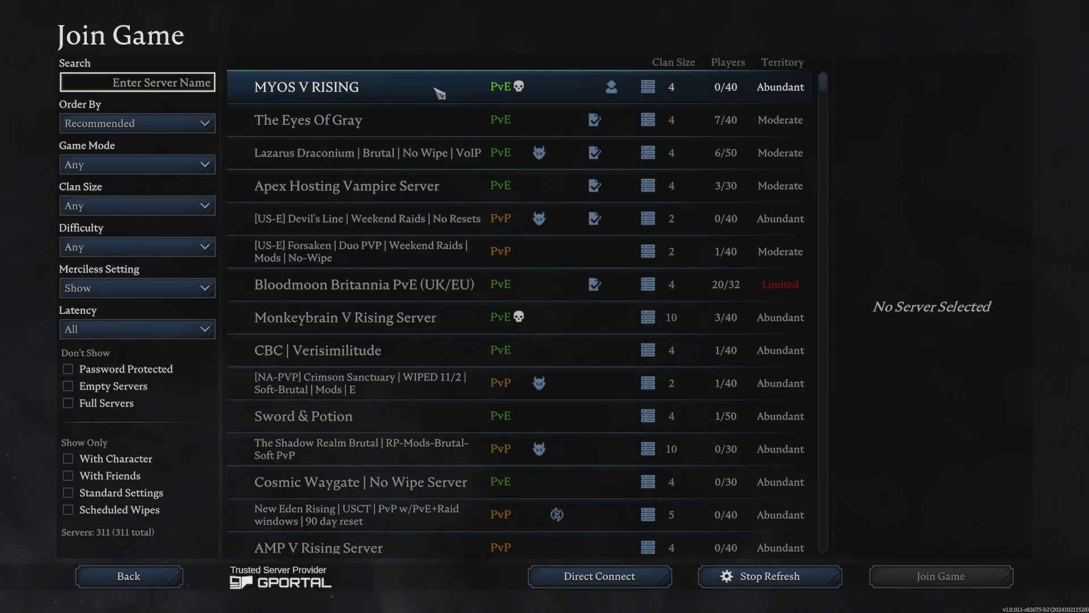
{"action": "left_click", "coordinate": [435, 97]}
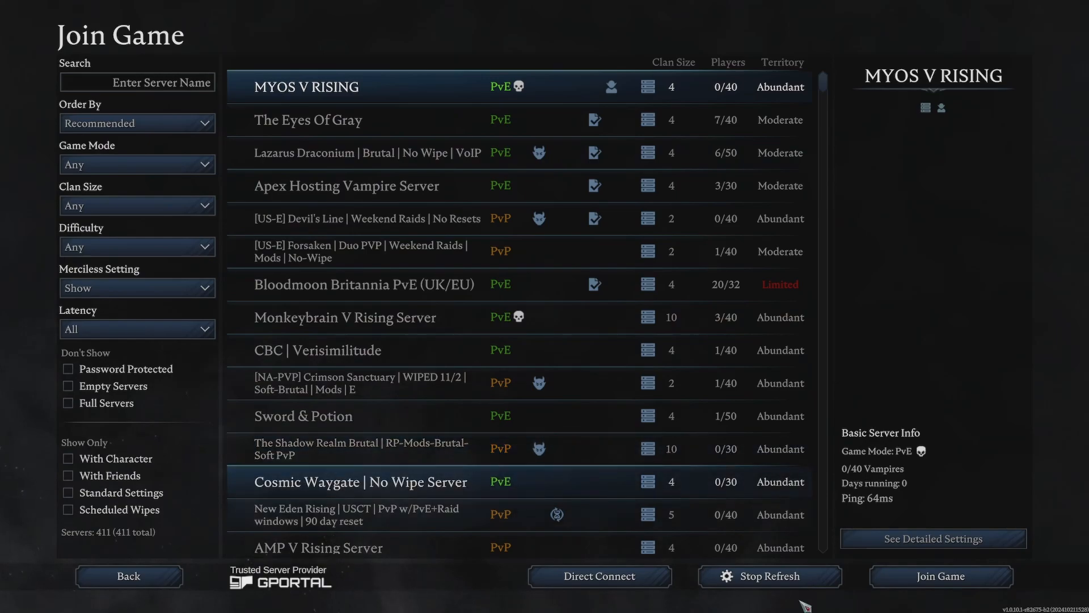
{"action": "left_click", "coordinate": [959, 579]}
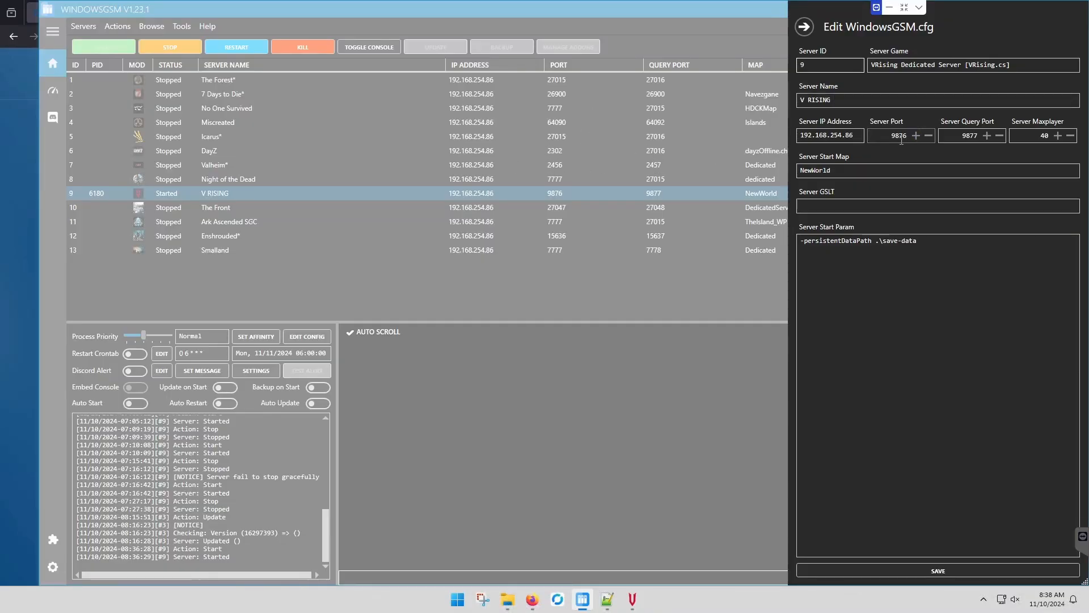
Step: Check the V RISING server's ports in the WindowsGSM.cfg editor and close it
{"action": "left_click", "coordinate": [805, 27]}
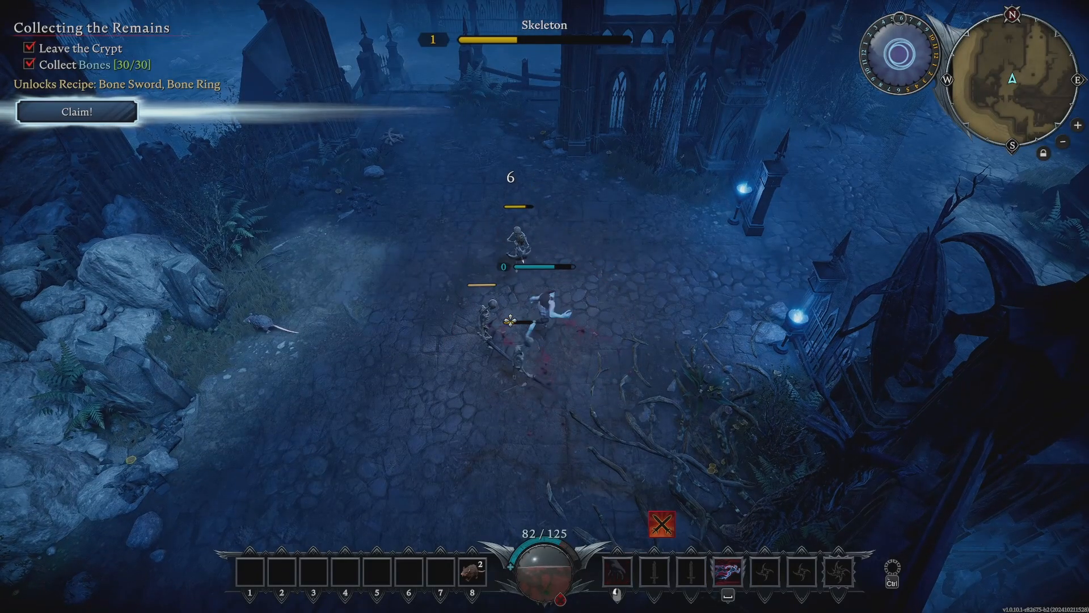
Step: Attack the group of skeletons surrounding the character on the stone path until they are defeated
{"action": "left_click", "coordinate": [504, 413]}
{"action": "left_click", "coordinate": [515, 403]}
{"action": "left_click", "coordinate": [511, 381]}
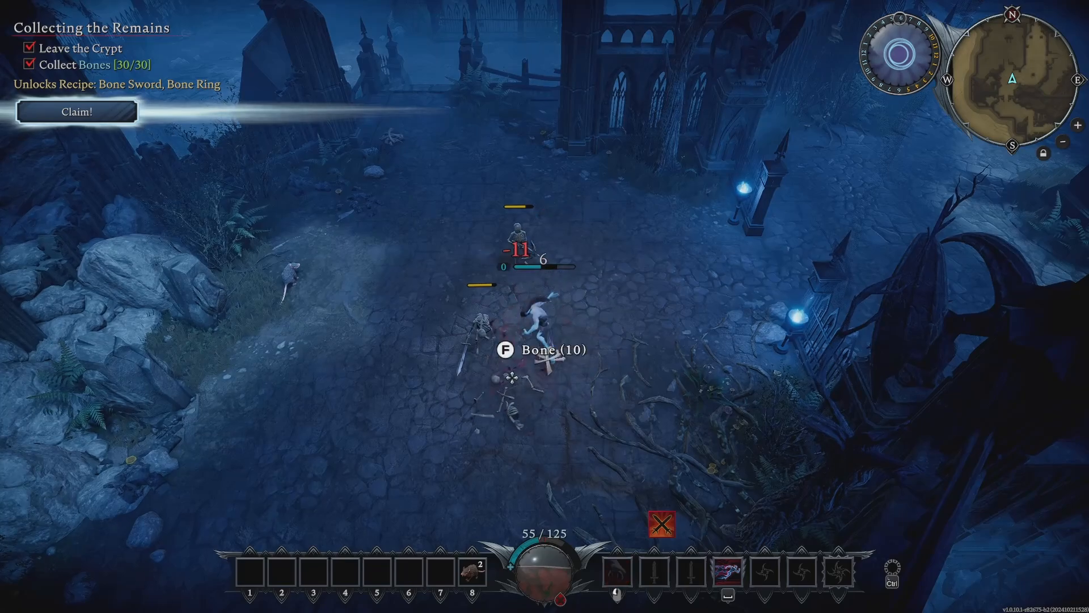
{"action": "left_click", "coordinate": [507, 346]}
{"action": "left_click", "coordinate": [528, 287]}
{"action": "left_click", "coordinate": [495, 317]}
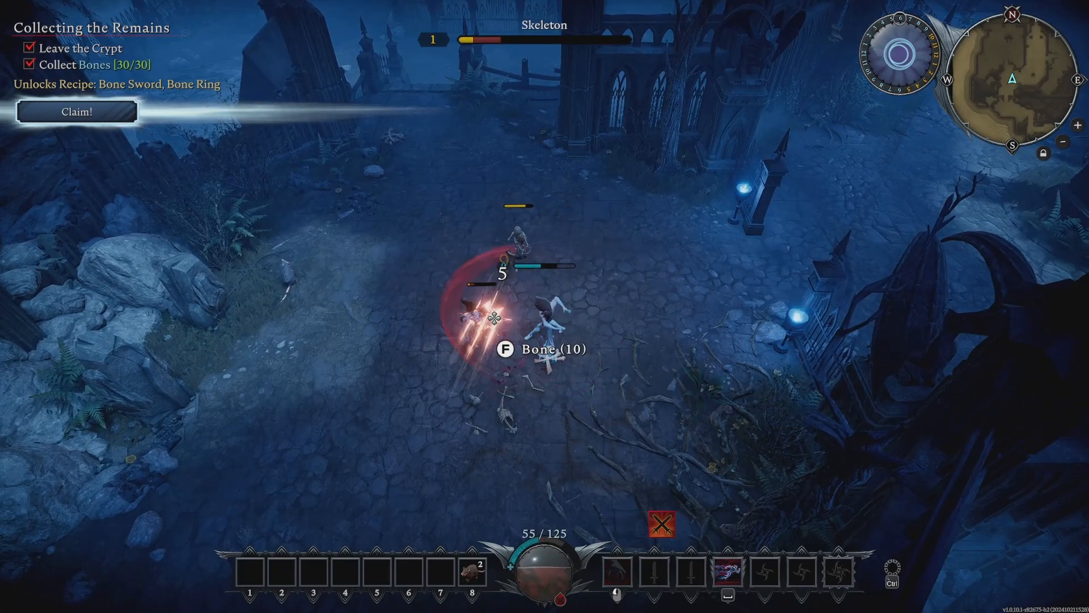
{"action": "left_click", "coordinate": [496, 311]}
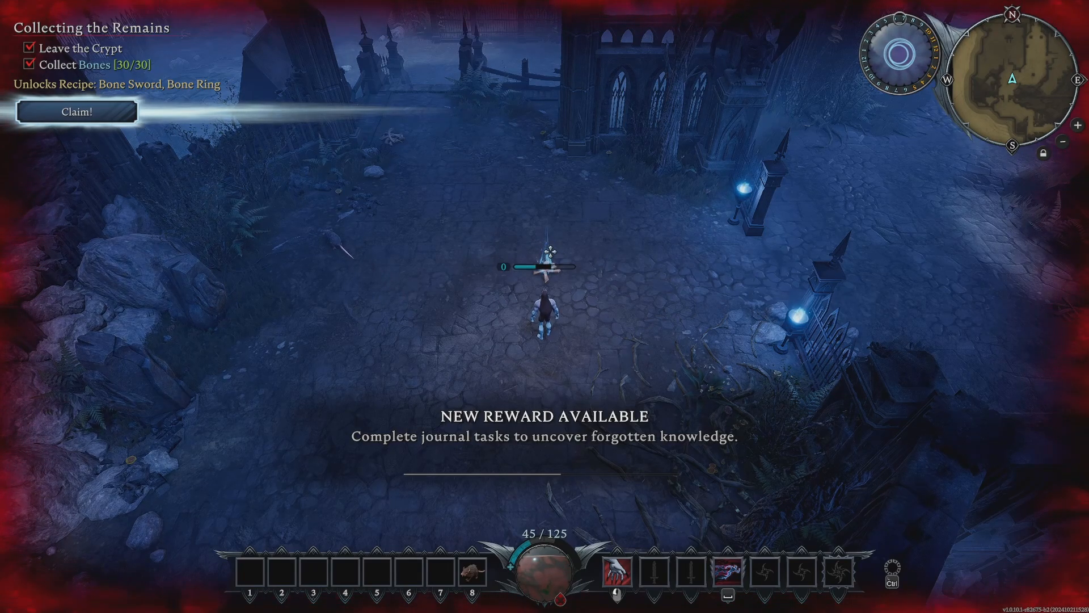
Step: Walk up to the bone pile left on the stone path and collect its 10 bones
{"action": "left_click", "coordinate": [548, 248]}
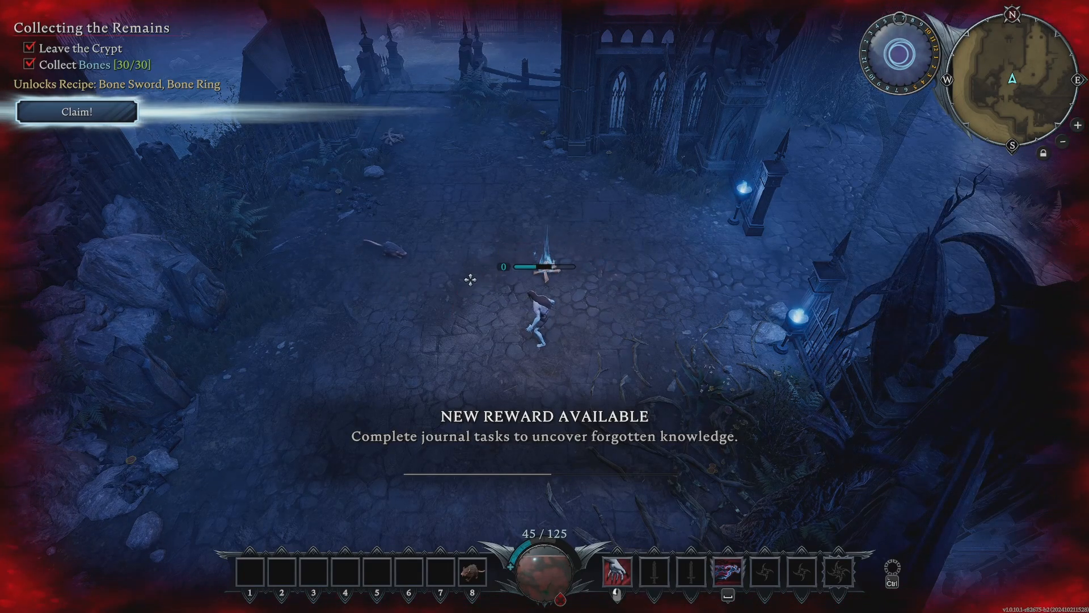
{"action": "key", "text": "w"}
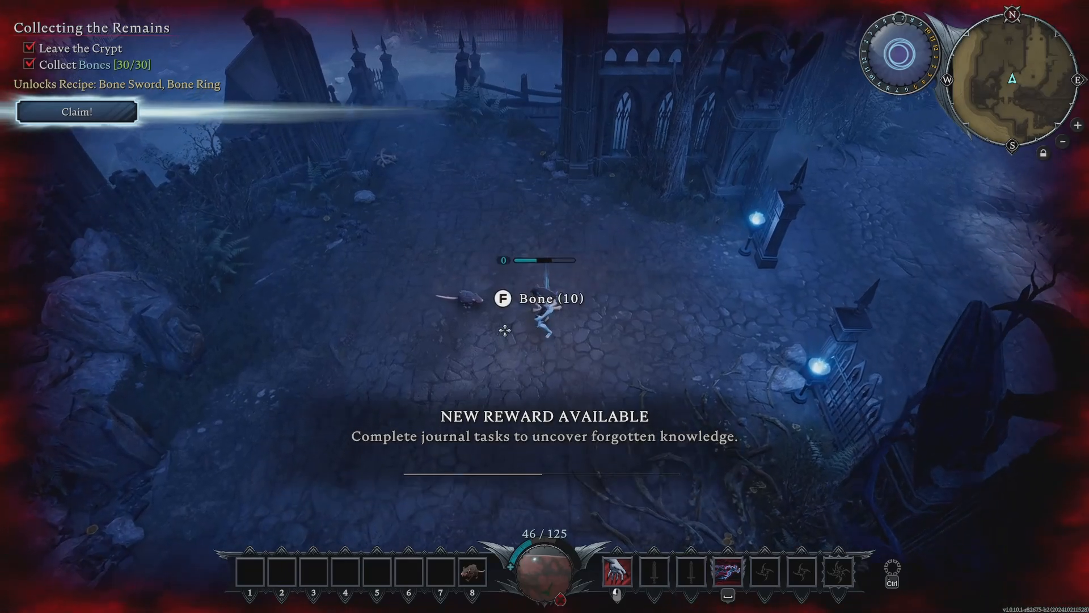
{"action": "key", "text": "f"}
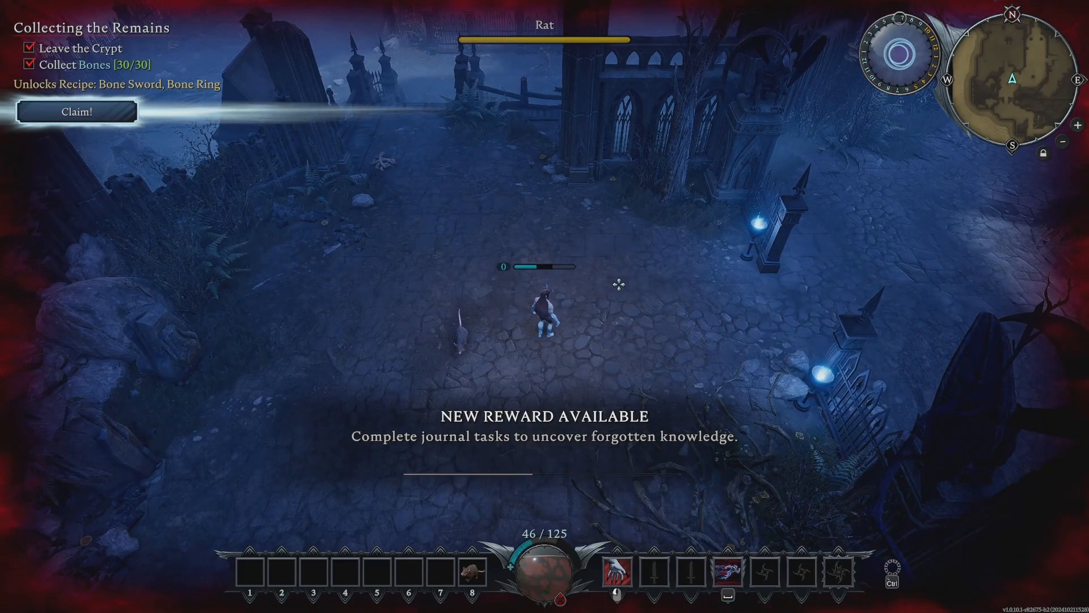